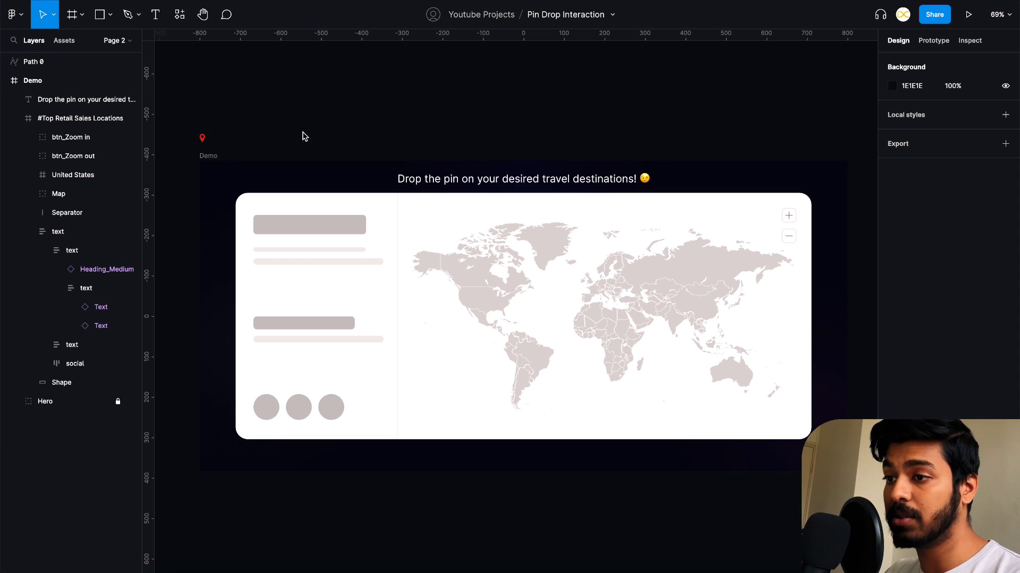
- Move the red pin to the empty canvas above the heading of the Demo frame
left_click(202, 139)
left_click_drag(202, 140, 482, 120)
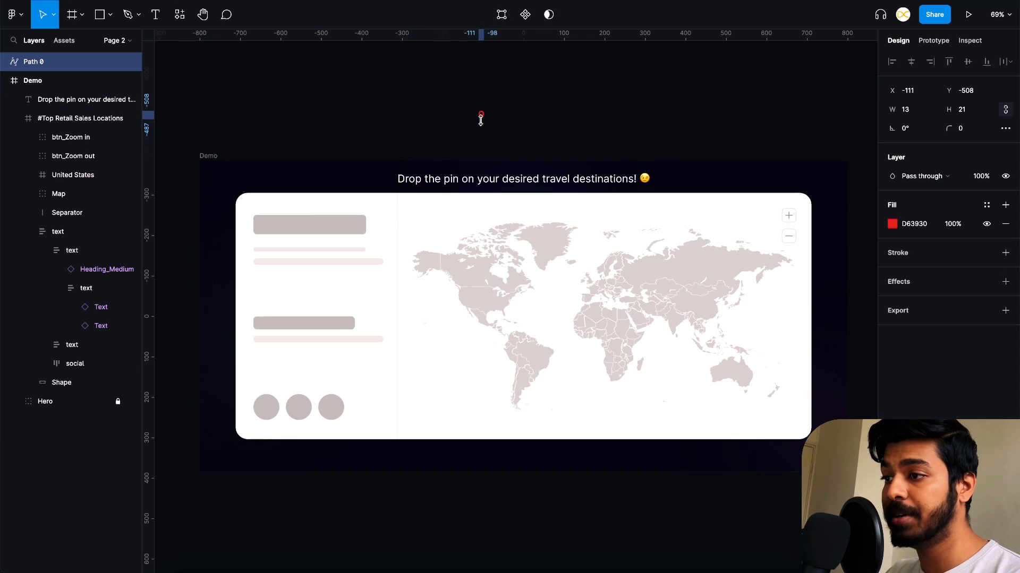
scroll(482, 119, "up", 10)
left_click(497, 143)
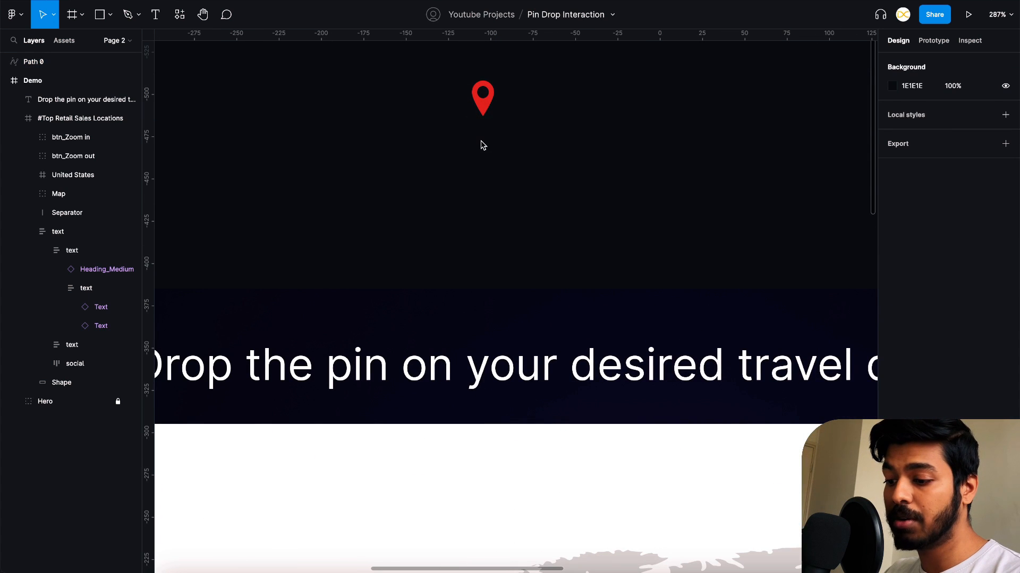
- Draw a small square frame just below the pin and size it to 10 × 10
key("f")
left_click_drag(461, 128, 487, 154)
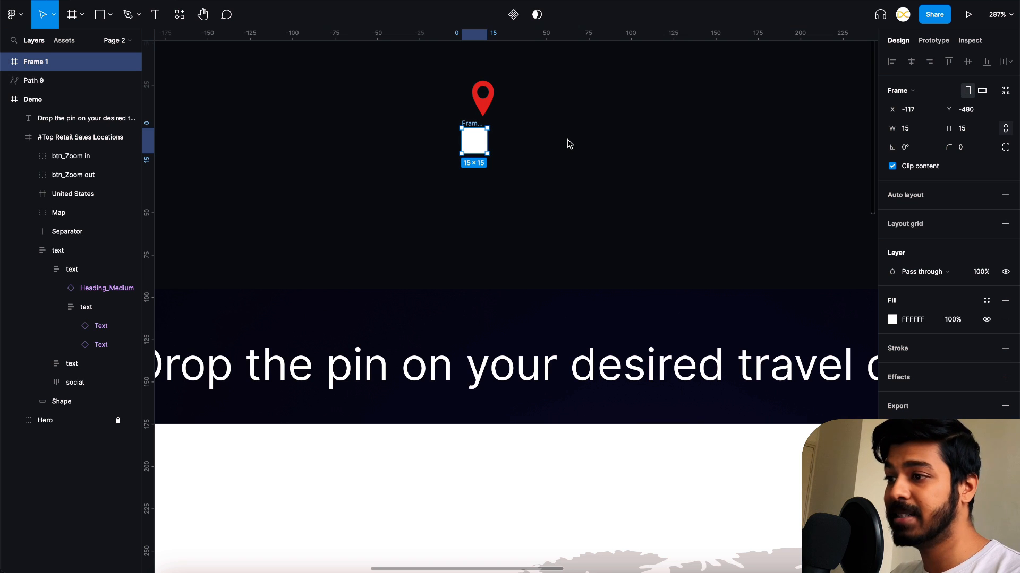
left_click(918, 129)
type("1")
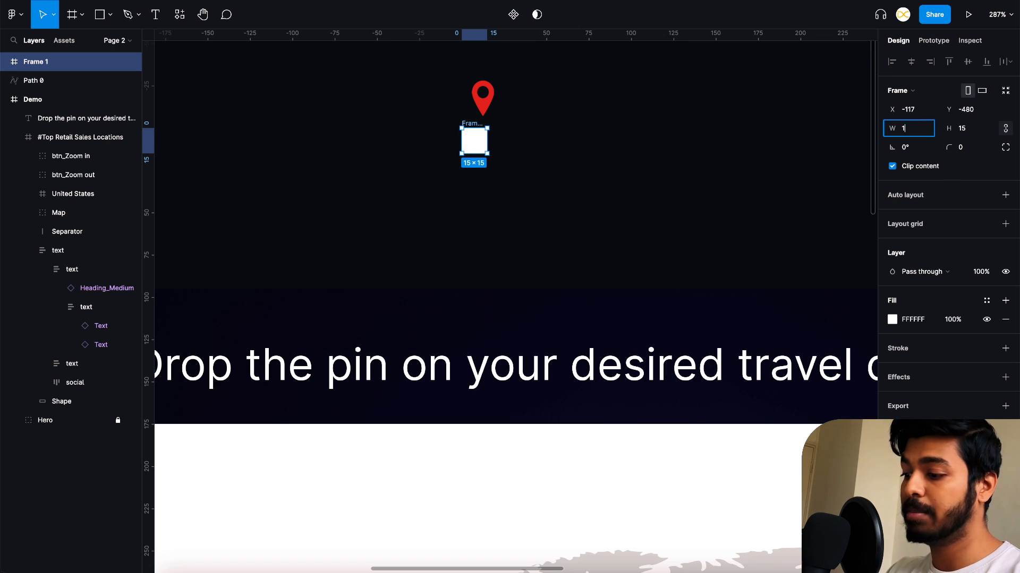
type("0")
key("Return")
- Move the red pin into the small frame so its pointed end lies inside it
scroll(528, 101, "up", 3)
left_click(472, 107)
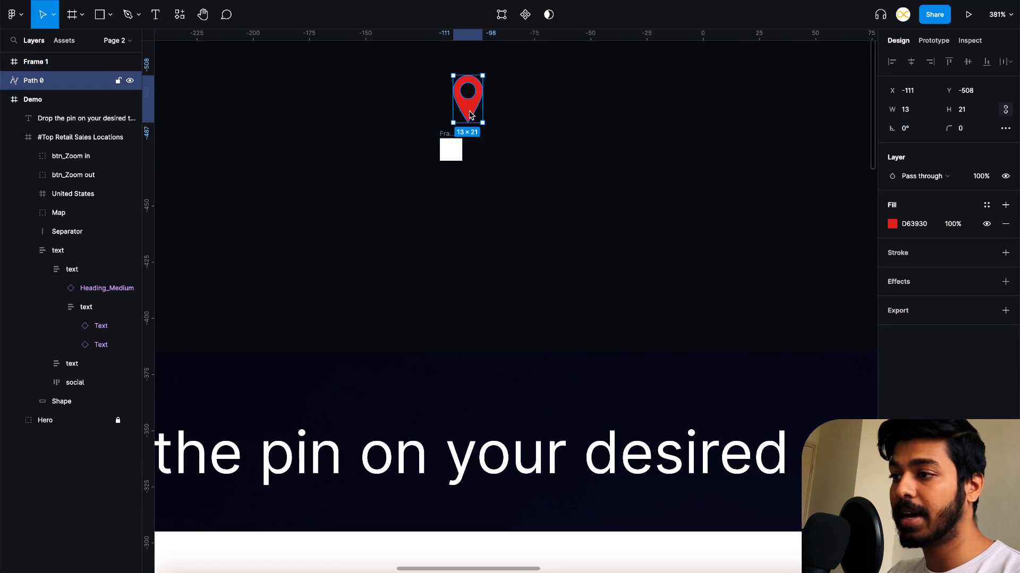
left_click_drag(471, 108, 456, 152)
left_click(512, 174)
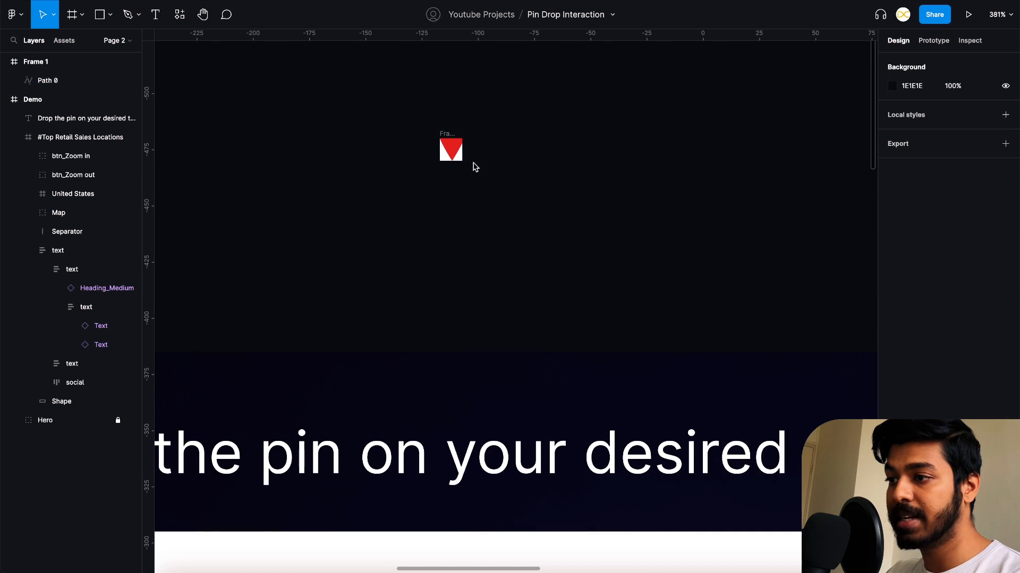
- Turn off content clipping for the small frame holding the pin
left_click(442, 137)
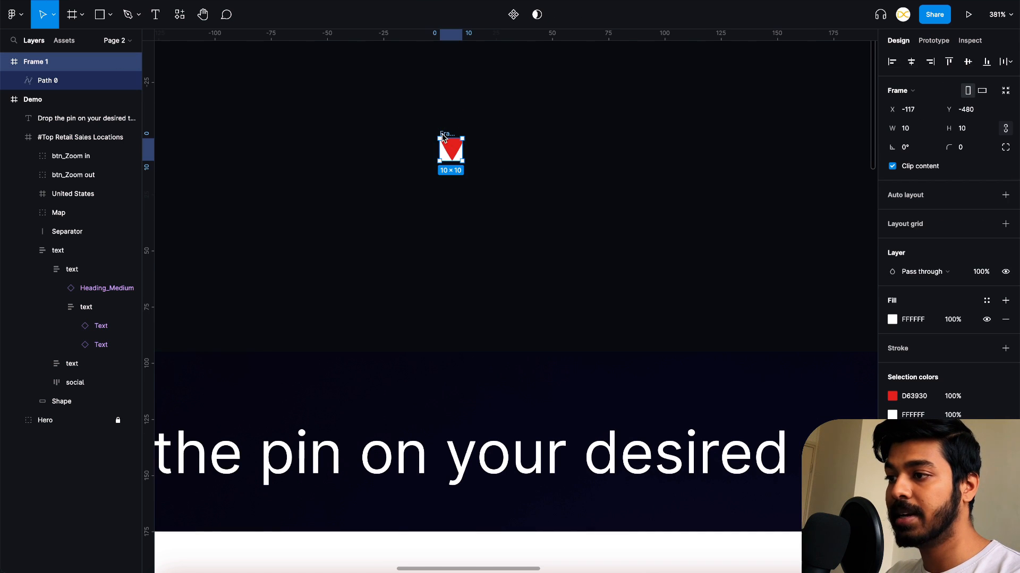
left_click(892, 166)
left_click(479, 160)
scroll(432, 150, "up", 5)
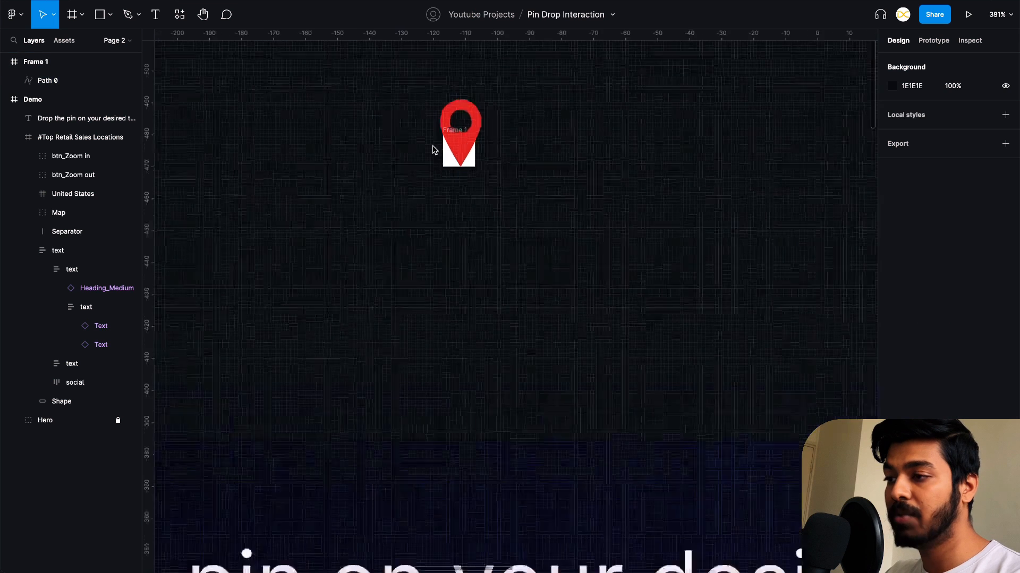
- Raise the pin so its tip sits at the small frame's centre, keeping it nested in that frame
mouse_move(481, 134)
left_mouse_down()
mouse_move(481, 113)
mouse_move(484, 127)
left_mouse_up()
left_click(566, 153)
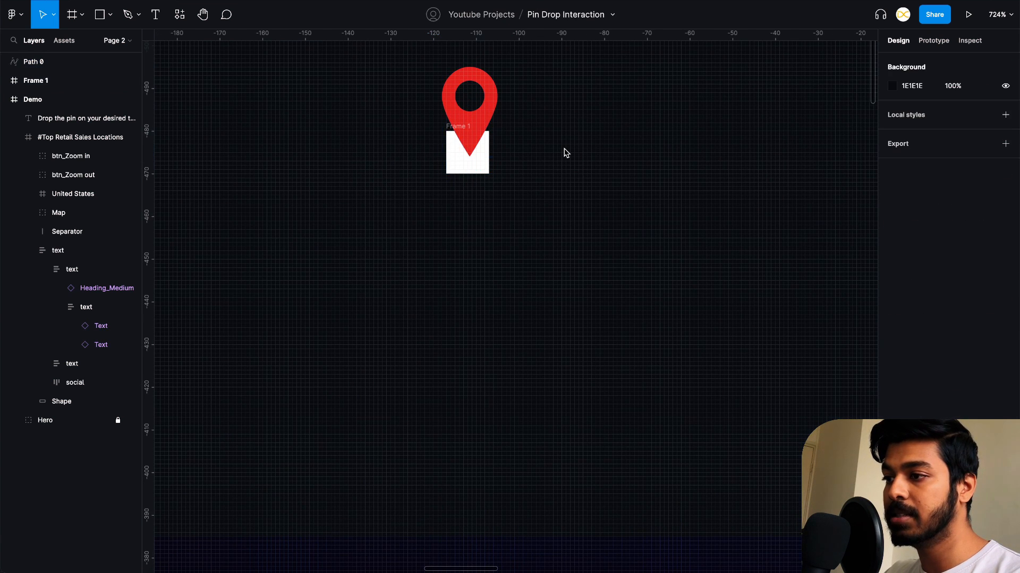
key("ctrl+z")
- Remove the small frame's white fill and duplicate the frame with its pin 50 px to the right
left_click(407, 187)
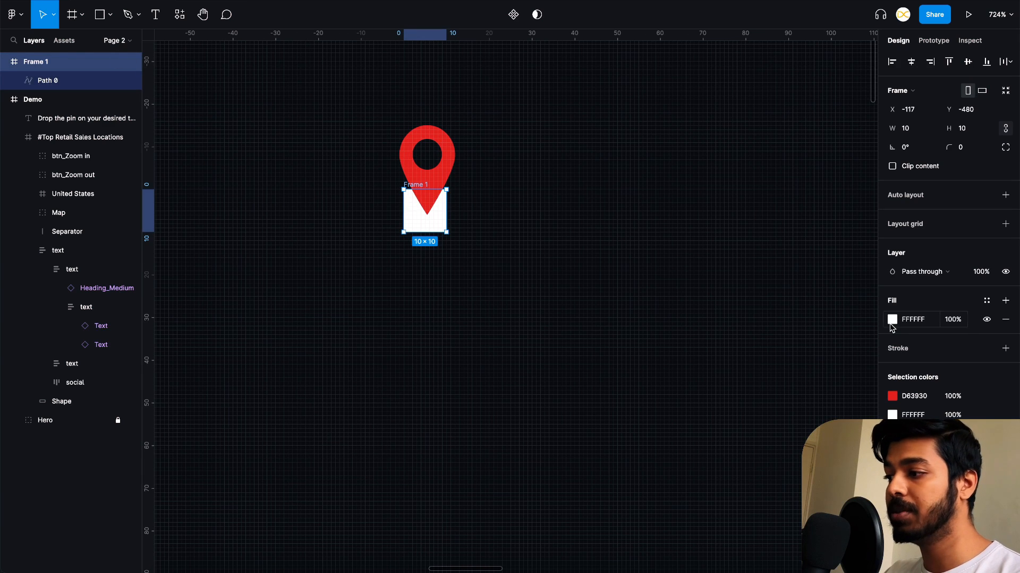
left_click(1005, 319)
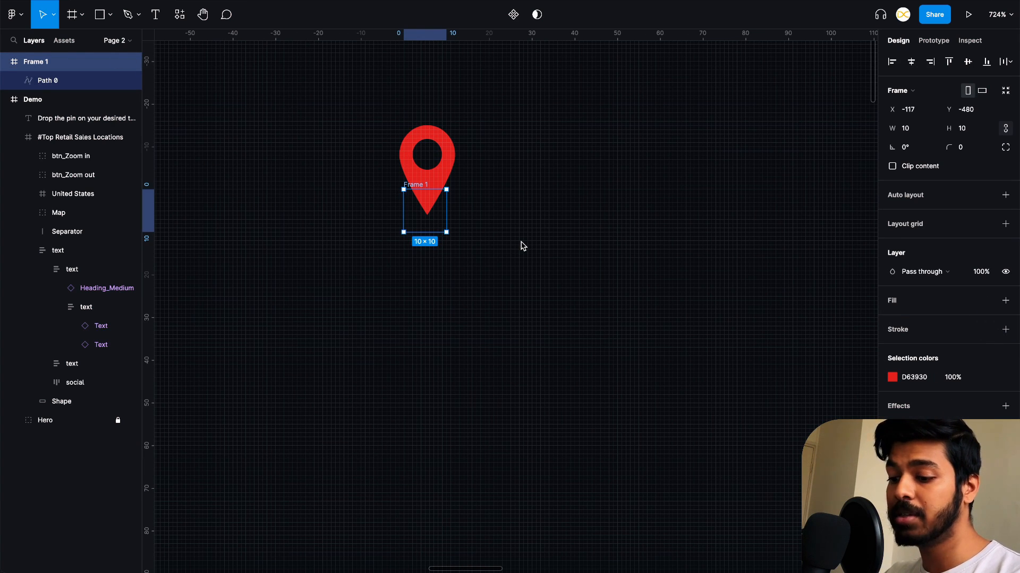
key("ctrl+d")
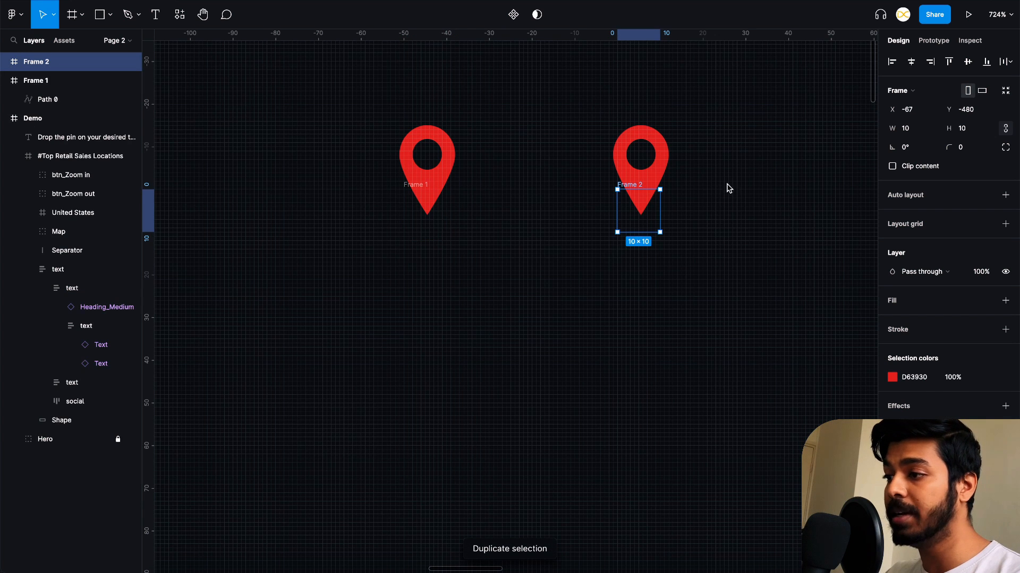
scroll(619, 255, "right", 2)
scroll(619, 255, "up", 1)
left_click(556, 342)
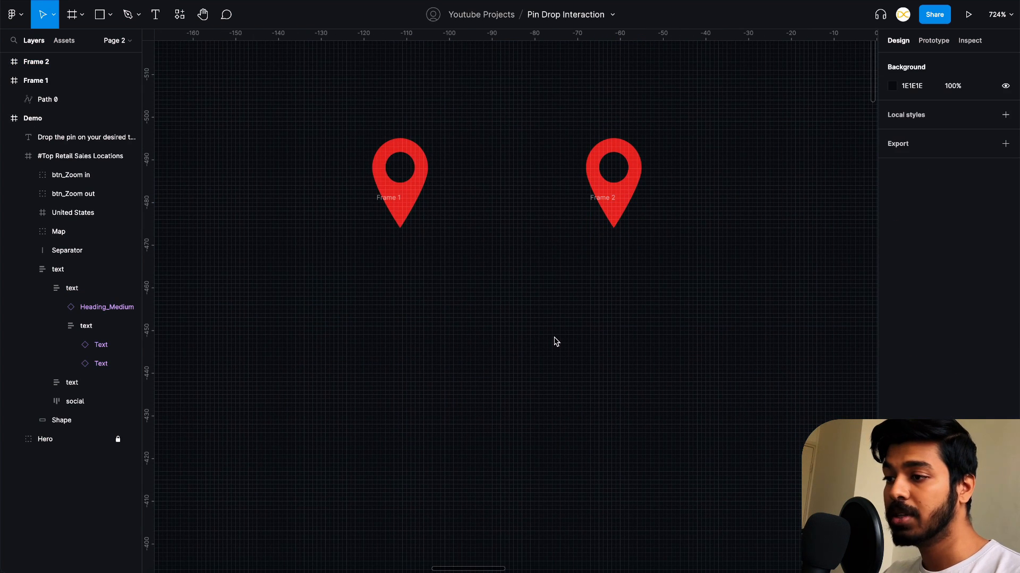
- Set the layer opacity of the pin in Frame 1 to 0%
left_click(375, 164)
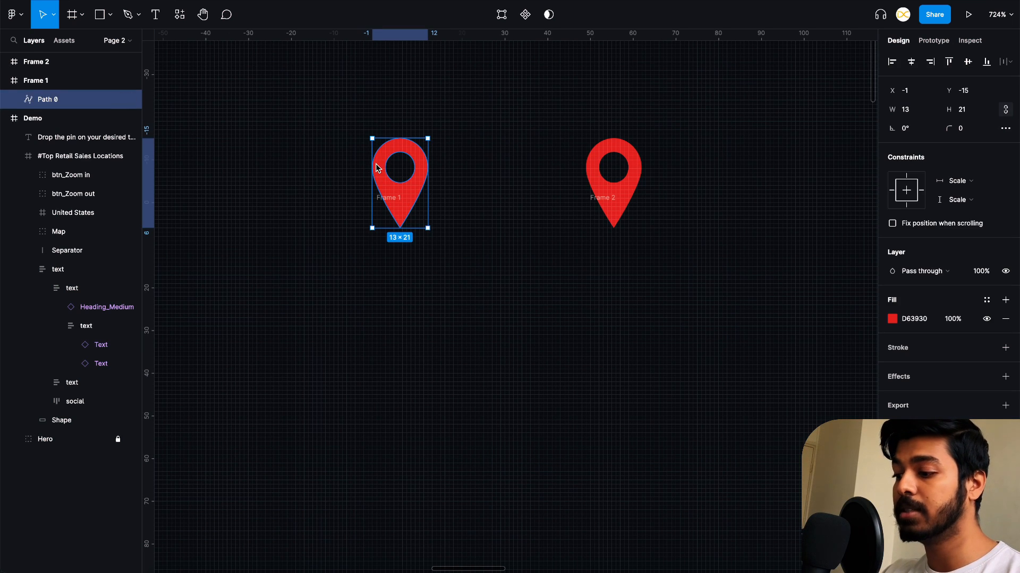
key("0")
key("0")
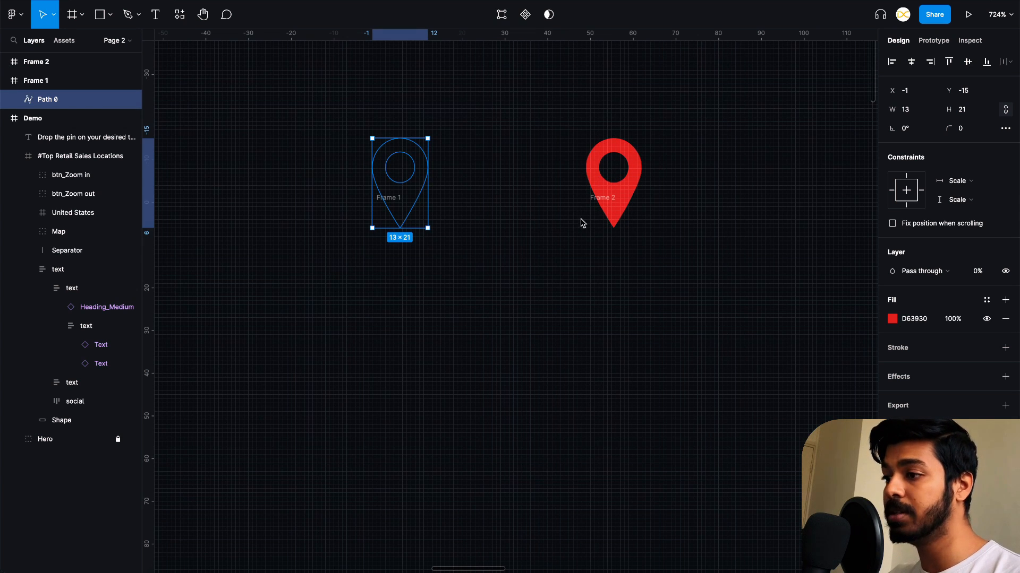
- Combine Frame 1 and Frame 2 into one component set with two variants
left_click(682, 107)
left_click_drag(683, 107, 326, 340)
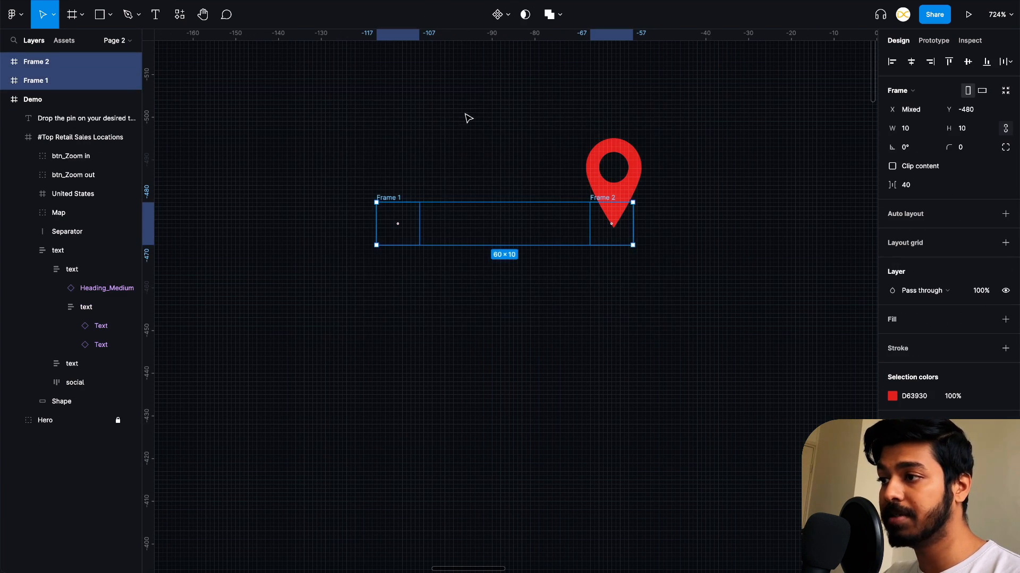
left_click(509, 16)
left_click(500, 72)
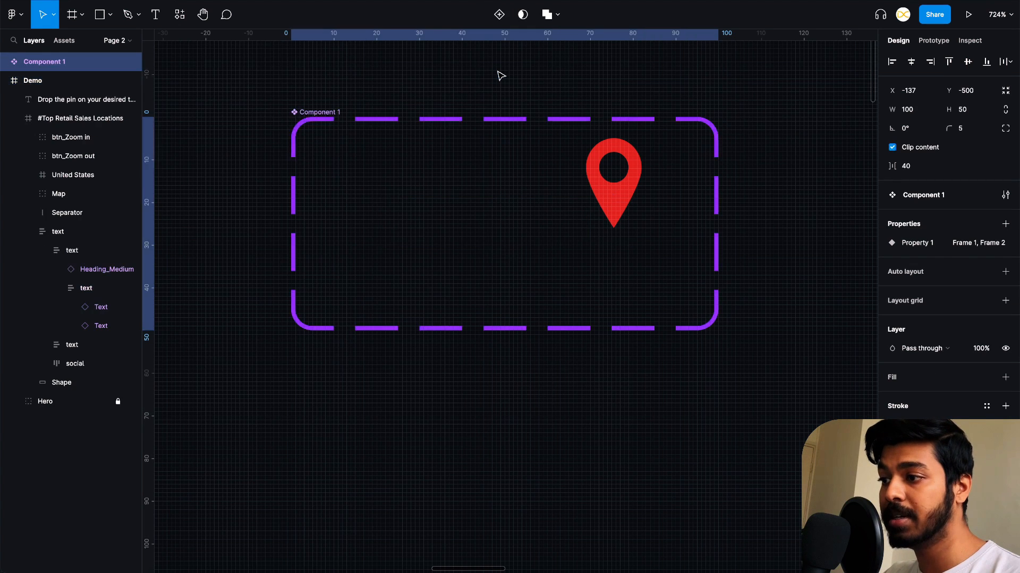
left_click(763, 119)
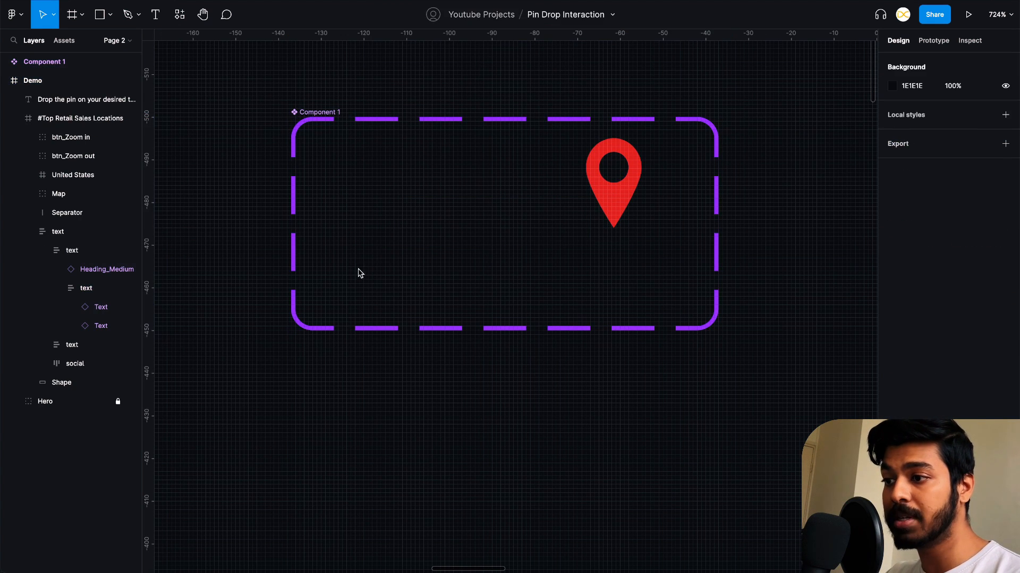
- Add a prototype interaction from the Frame 1 variant that changes to Frame 2 while hovering, using Smart animate, Gentle, 250ms
left_click(405, 234)
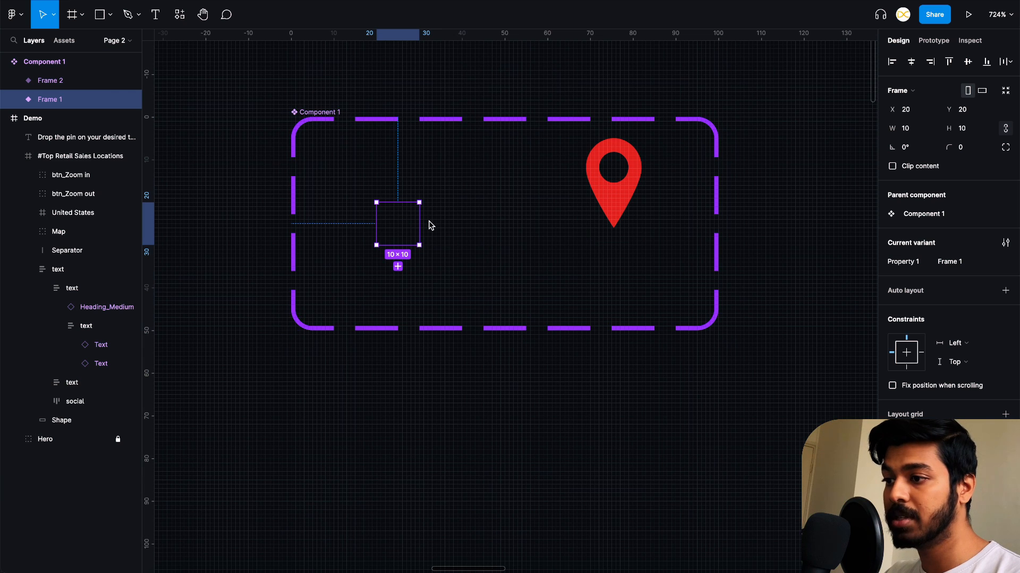
left_click(937, 42)
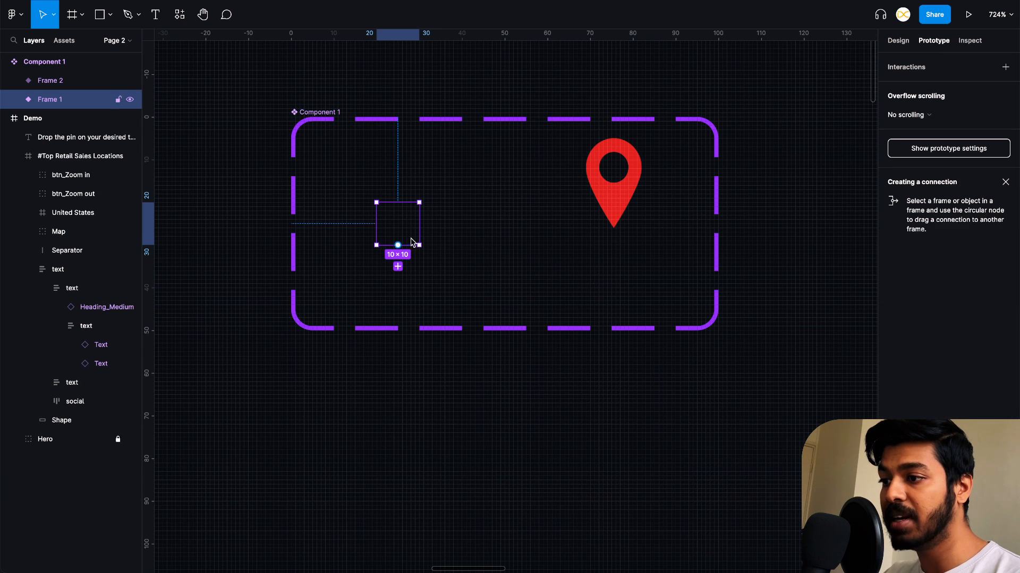
left_click_drag(419, 223, 611, 233)
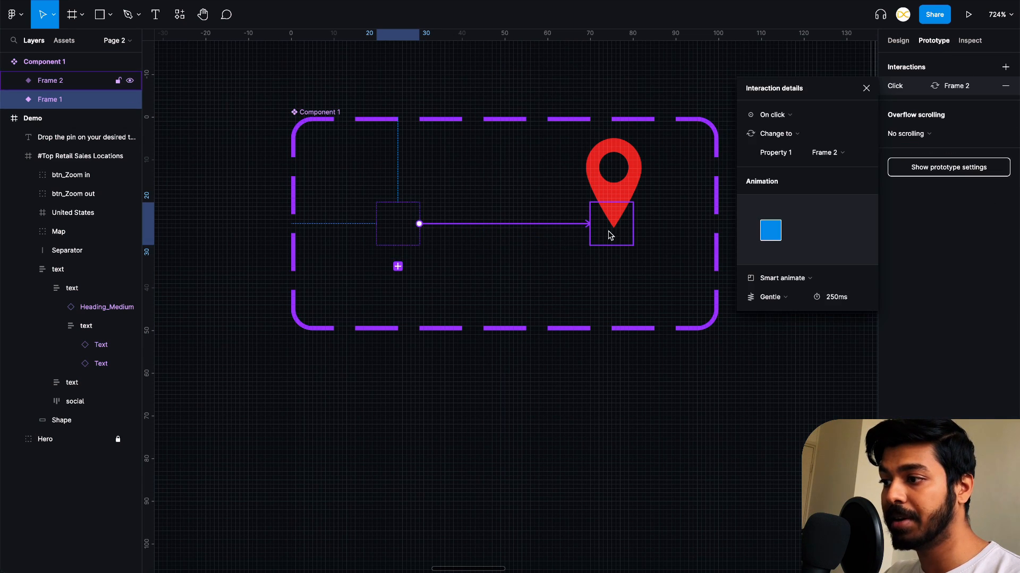
left_click(778, 115)
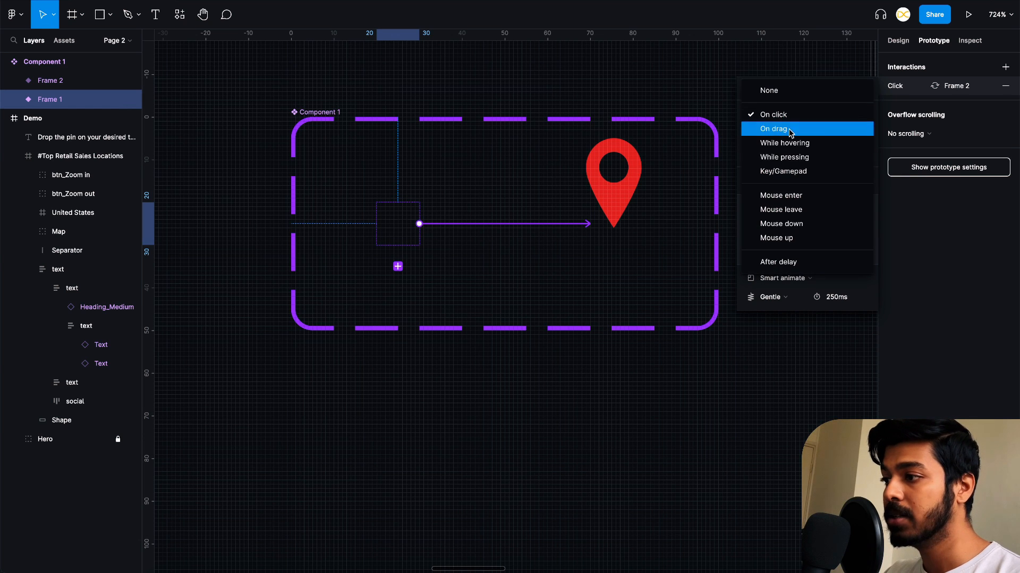
left_click(805, 157)
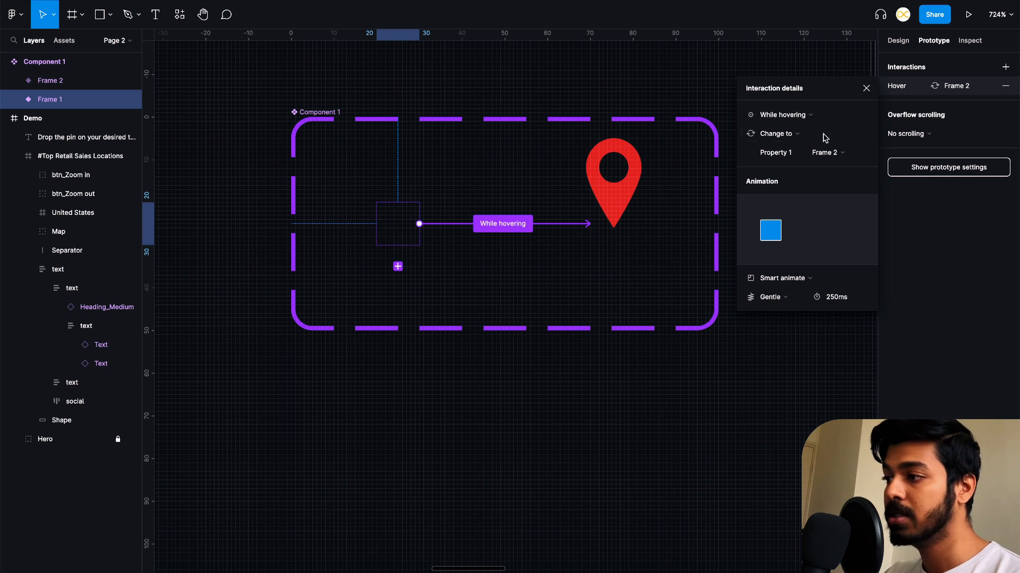
left_click(866, 88)
- Place an instance of the Frame 1 variant on the canvas outside the component set
scroll(743, 174, "down", 5)
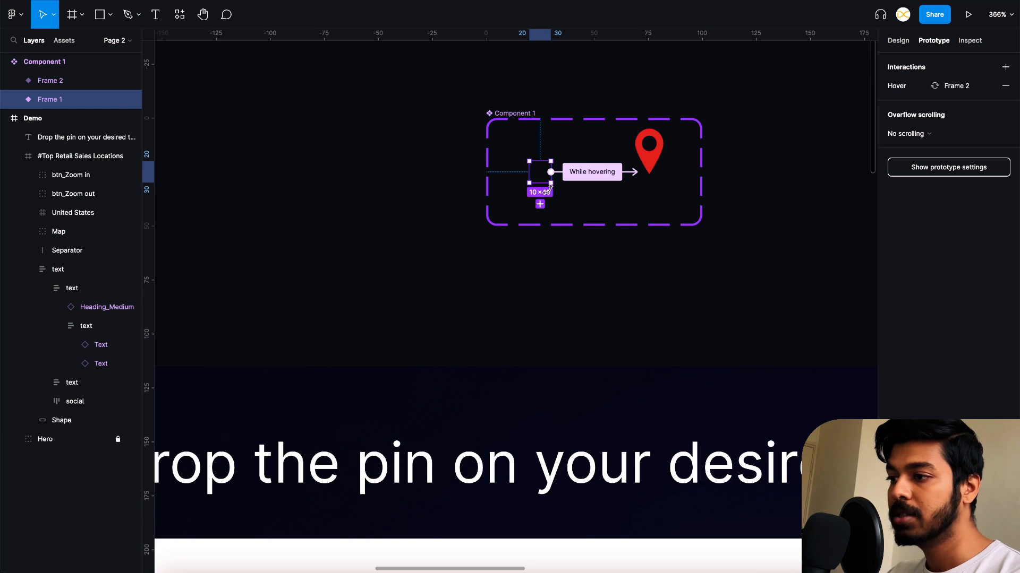
left_click(898, 41)
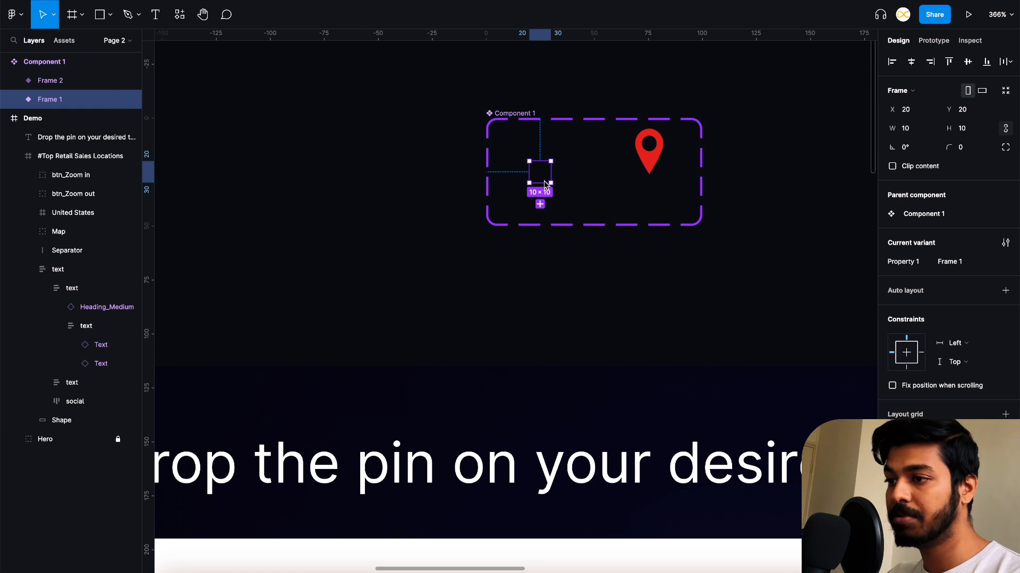
left_click_drag(545, 180, 431, 312)
scroll(431, 334, "down", 3)
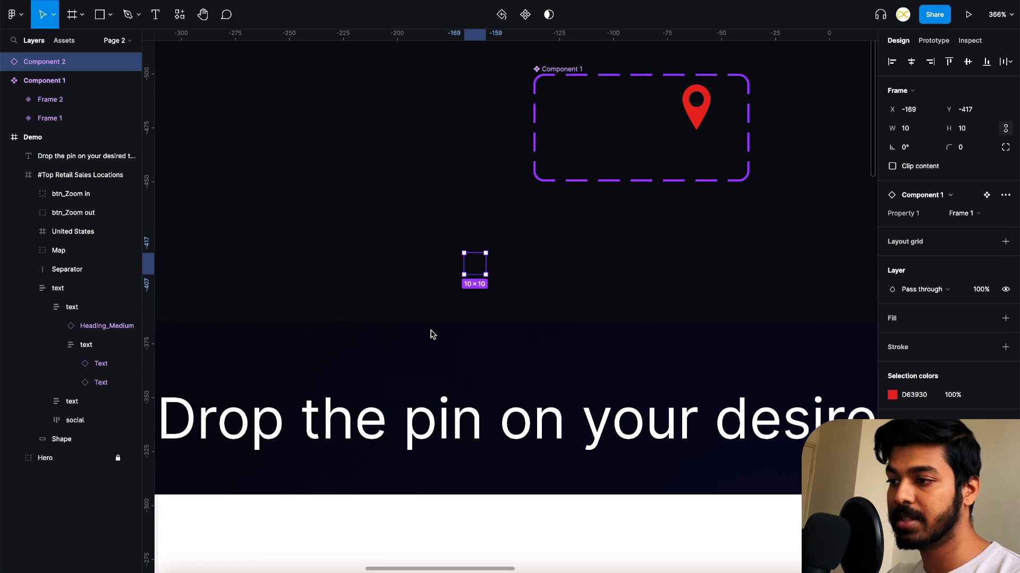
- Move the instance into the map card, near the map's upper-left corner at X 435, Y 74
scroll(600, 195, "down", 3)
left_click_drag(590, 194, 407, 403)
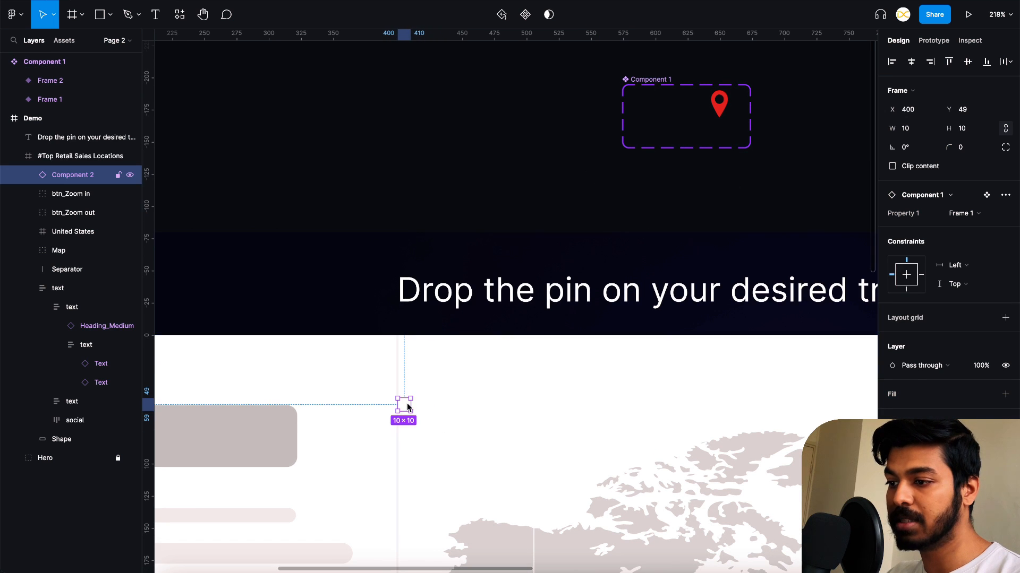
scroll(406, 403, "down", 3)
scroll(478, 400, "down", 3)
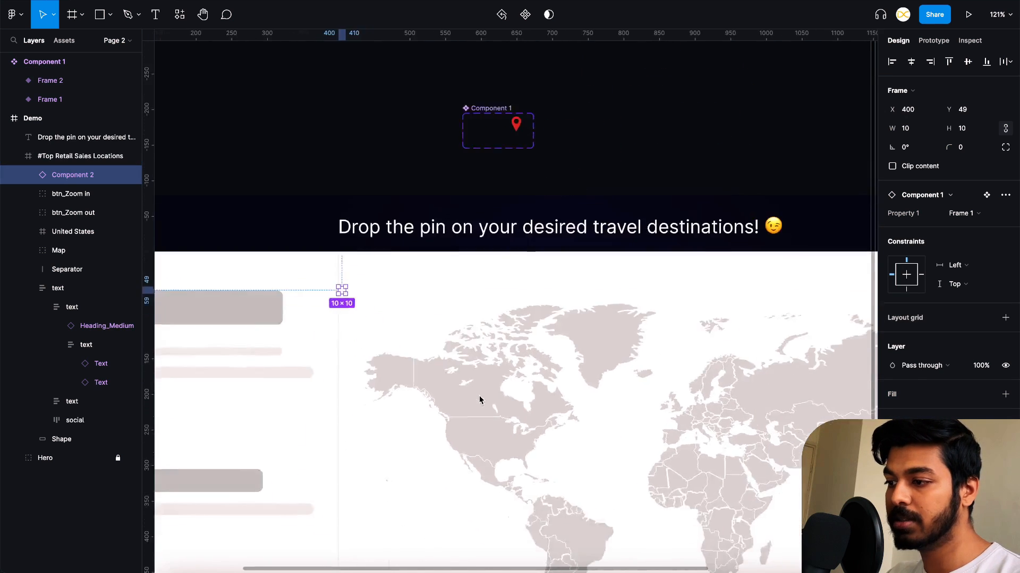
scroll(478, 400, "down", 3)
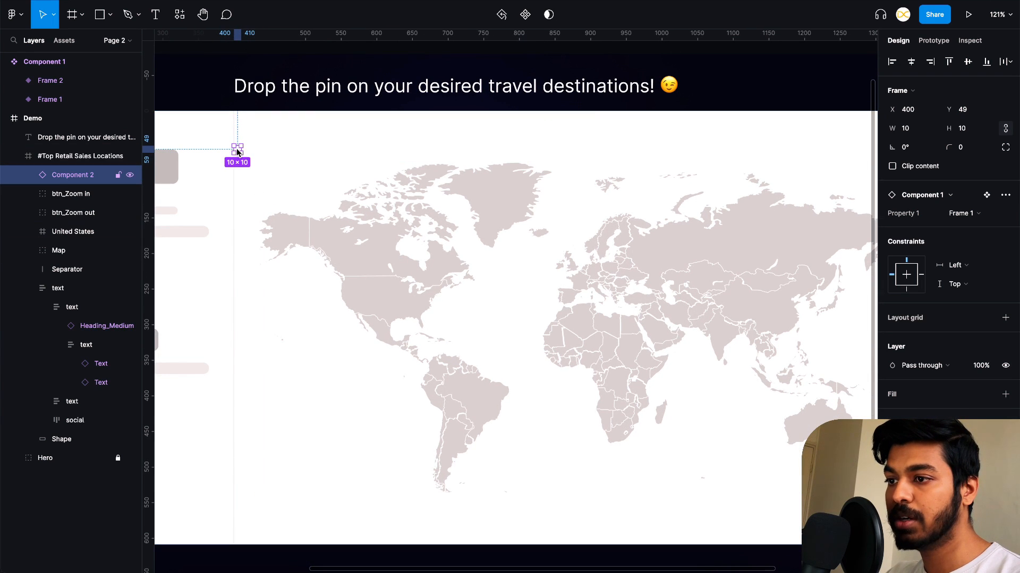
left_click_drag(237, 150, 263, 171)
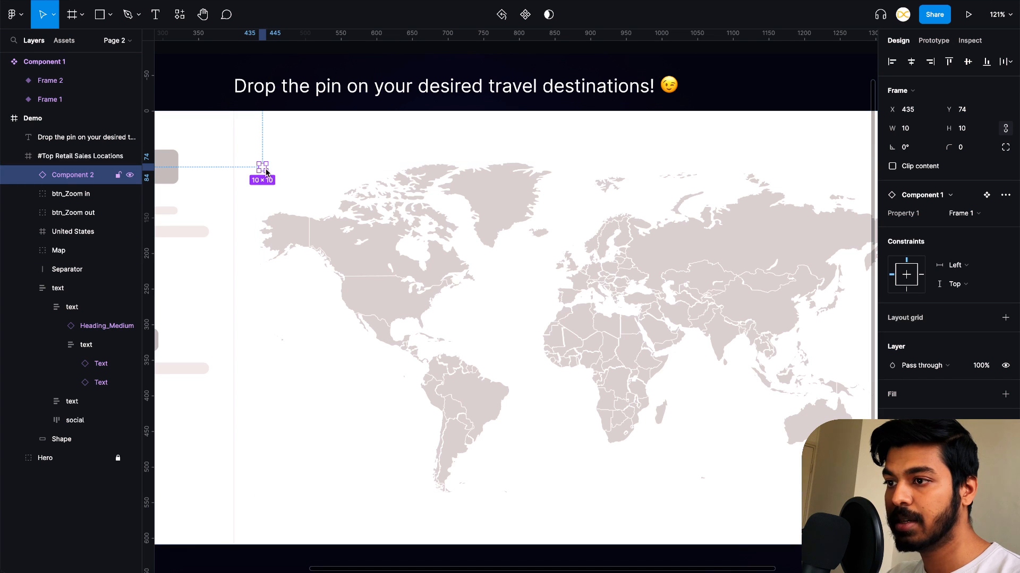
- Duplicate the instance edge to edge at Y 74, repeating the copies until the row reaches X 1375
scroll(262, 167, "up", 5)
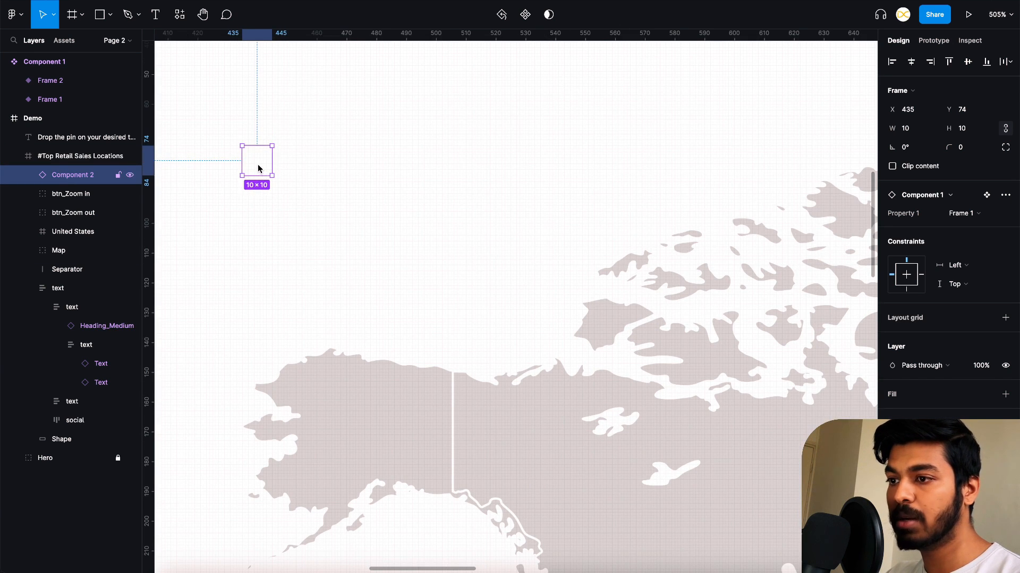
left_click_drag(258, 168, 290, 168)
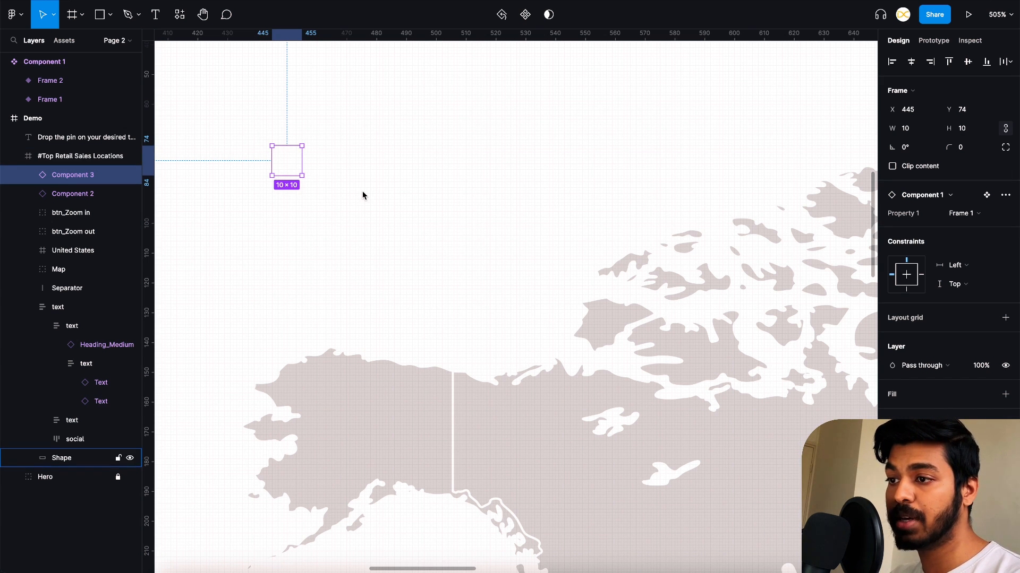
key("ctrl+d")
key("ctrl+d")
key("ctrl+d")
key("ctrl+d")
key("ctrl+d")
key("ctrl+d")
key("ctrl+d")
key("ctrl+d")
key("ctrl+d")
key("ctrl+d")
key("ctrl+d")
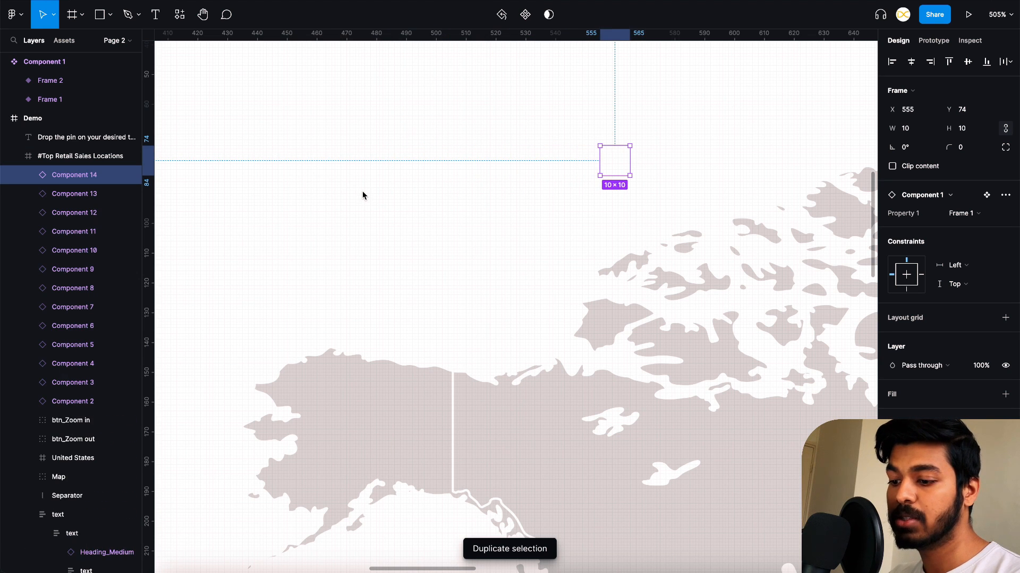
key("ctrl+d")
key("ctrl+d")
key("ctrl+d")
key("ctrl+d")
key("ctrl+d")
key("ctrl+d")
key("ctrl+d")
key("ctrl+d")
key("ctrl+d")
key("ctrl+d")
key("ctrl+d")
key("ctrl+d")
key("ctrl+d")
key("ctrl+d")
key("ctrl+d")
key("ctrl+d")
key("ctrl+d")
key("ctrl+d")
key("ctrl+d")
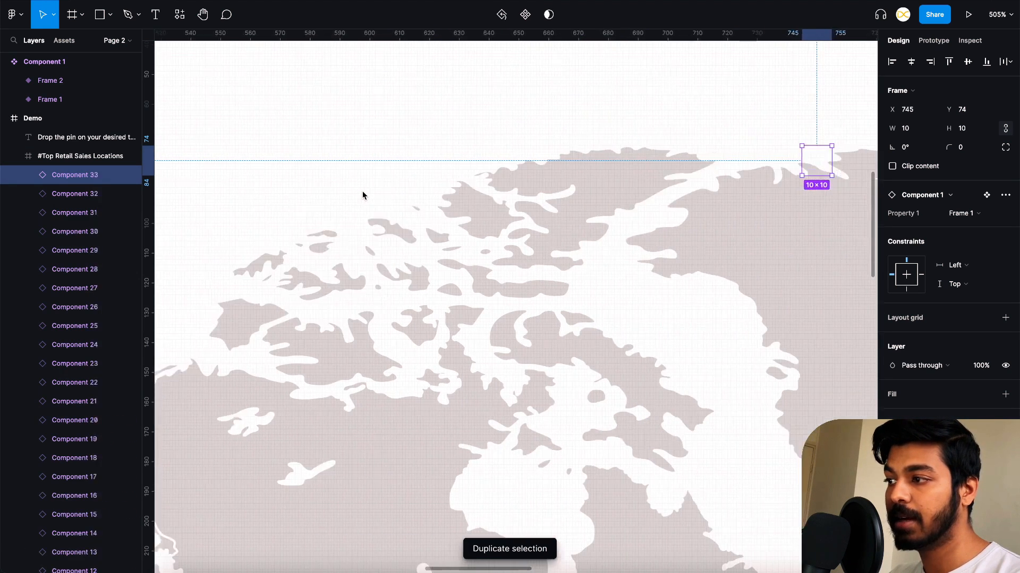
key("ctrl+d")
key("ctrl+d")
key("ctrl+d")
key("ctrl+d")
key("ctrl+d")
key("ctrl+d")
key("ctrl+d")
key("ctrl+d")
key("ctrl+d")
key("ctrl+d")
key("ctrl+d")
key("ctrl+d")
key("ctrl+d")
key("ctrl+d")
key("ctrl+d")
key("ctrl+d")
key("ctrl+d")
key("ctrl+d")
key("ctrl+d")
key("ctrl+d")
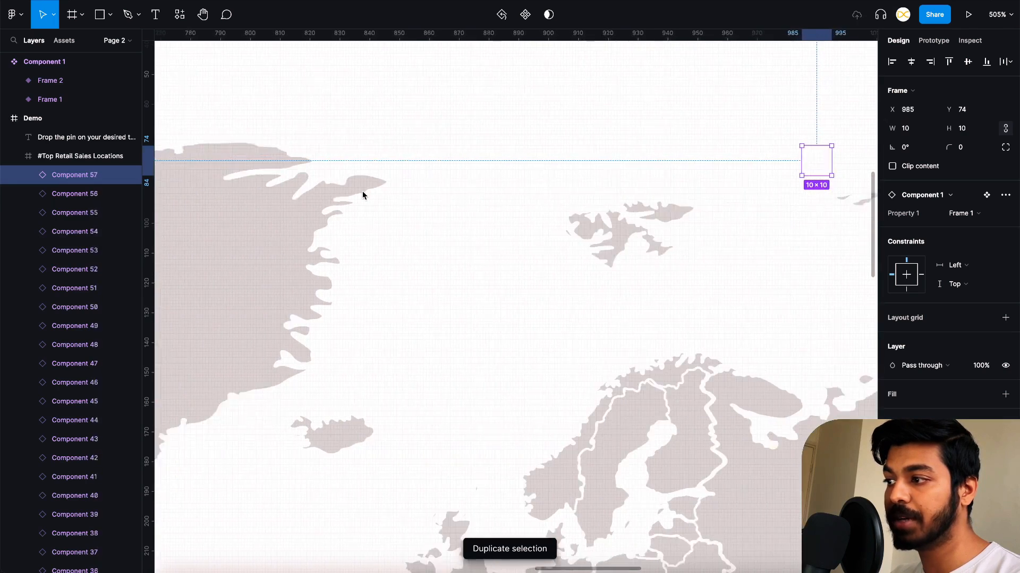
key("ctrl+d")
key("ctrl+d")
key("ctrl+d")
key("ctrl+d")
key("ctrl+d")
key("ctrl+d")
key("ctrl+d")
key("ctrl+d")
key("ctrl+d")
key("ctrl+d")
key("ctrl+d")
key("ctrl+d")
key("ctrl+d")
key("ctrl+d")
key("ctrl+d")
key("ctrl+d")
key("ctrl+d")
key("ctrl+d")
key("ctrl+d")
key("ctrl+d")
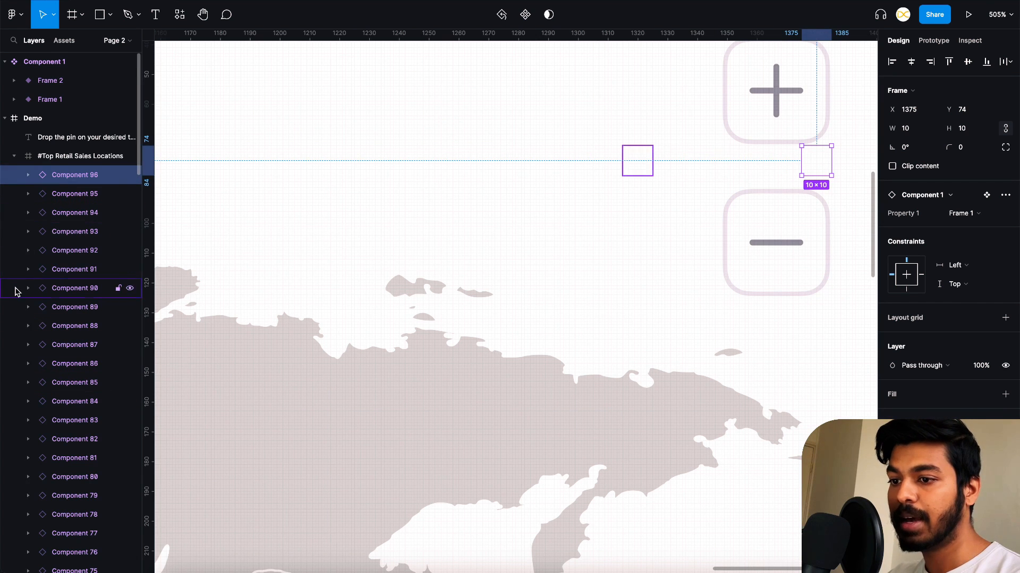
- Select every component instance in the row, from Component 96 down to Component 2, and group them
scroll(15, 291, "down", 20)
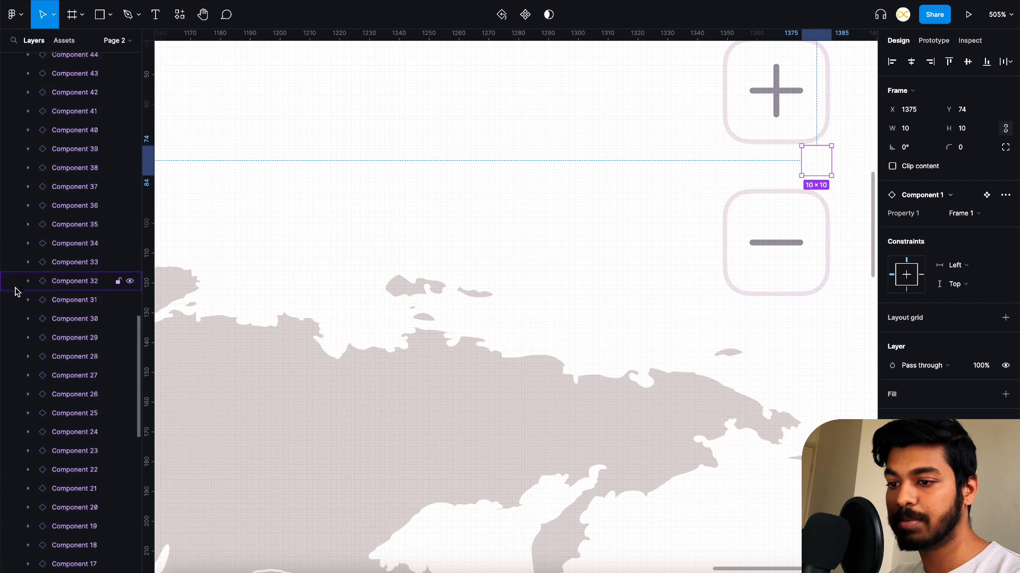
scroll(15, 292, "down", 10)
left_click(59, 375, "shift")
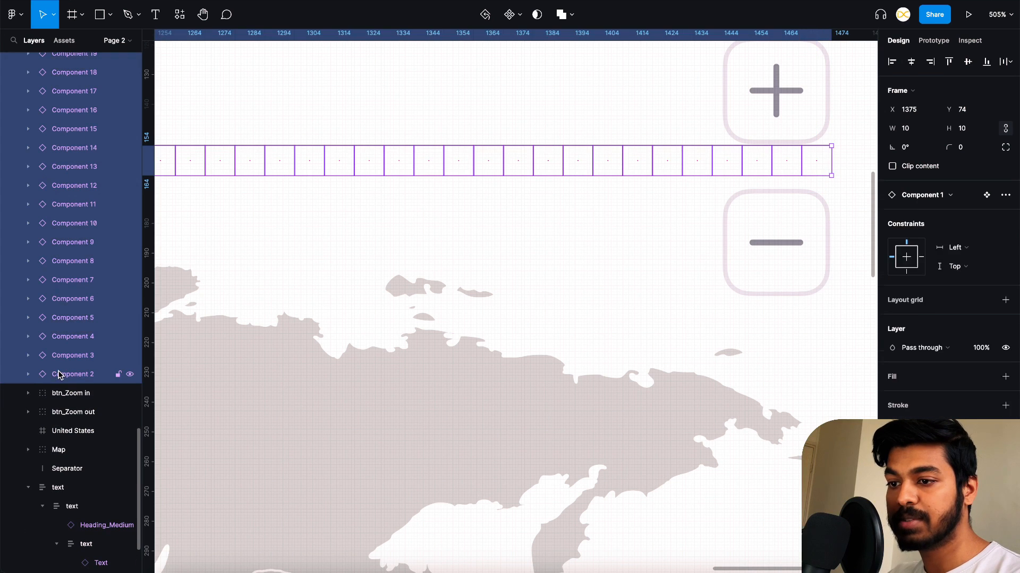
key("ctrl+g")
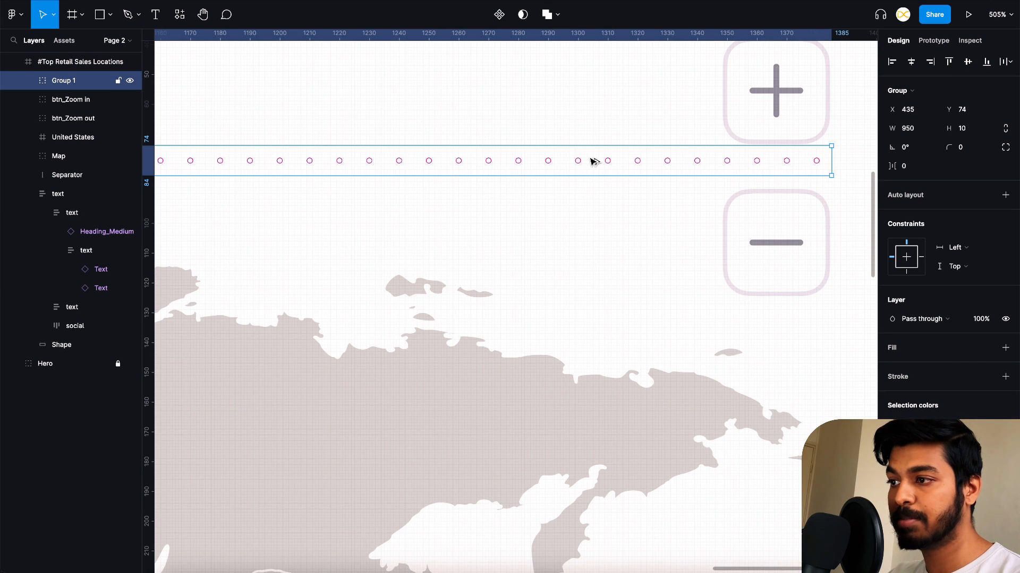
- Duplicate the row group directly beneath itself at Y 84, repeating the copies down the map until Y 534
left_click_drag(593, 160, 589, 189)
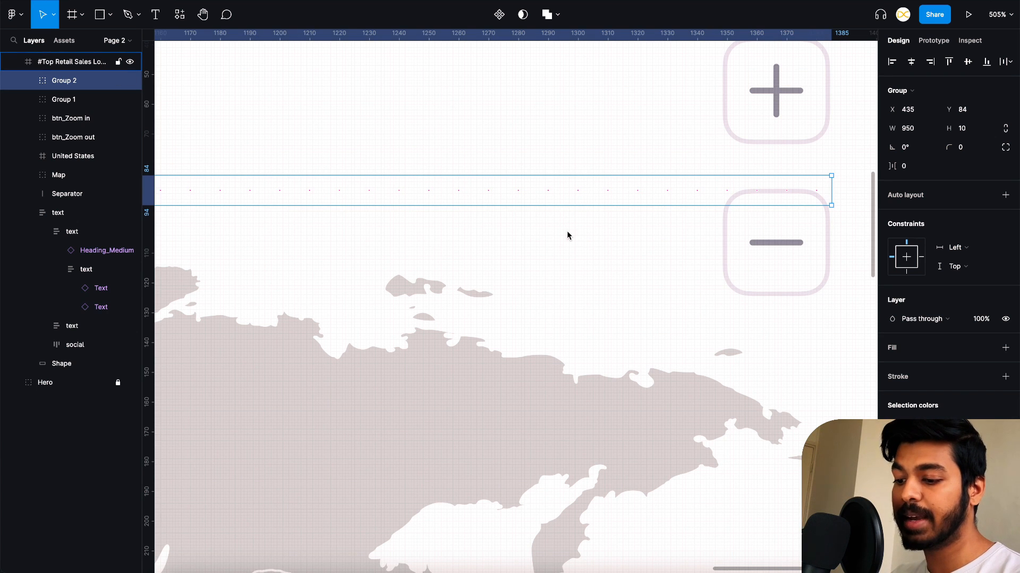
key("ctrl+d")
key("ctrl+d")
key("ctrl+d")
key("ctrl+d")
key("ctrl+d")
key("ctrl+d")
key("ctrl+d")
key("ctrl+d")
key("ctrl+d")
key("ctrl+d")
key("ctrl+d")
key("ctrl+d")
key("ctrl+d")
key("ctrl+d")
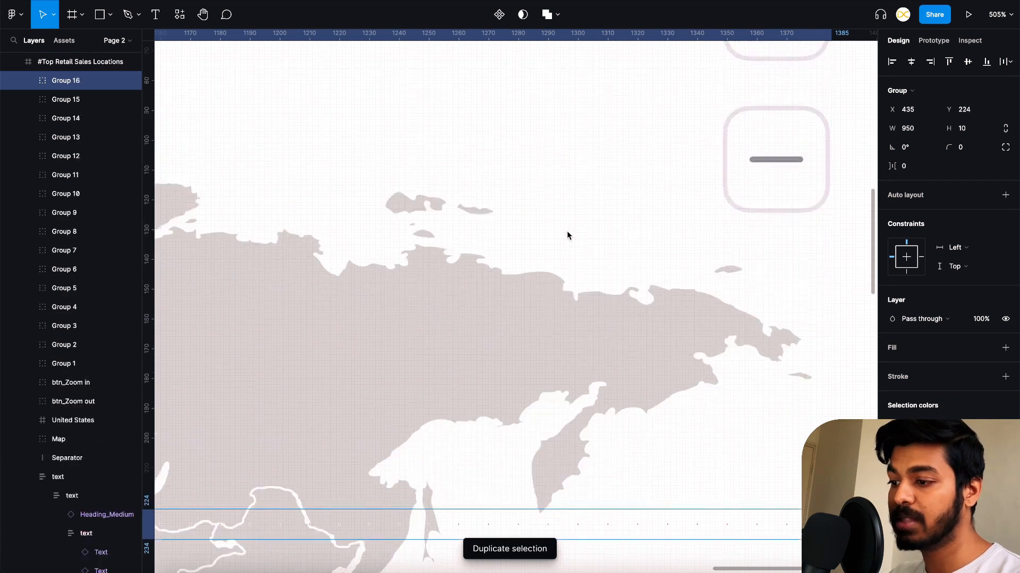
key("ctrl+d")
key("ctrl+d")
key("ctrl+d")
key("ctrl+d")
key("ctrl+d")
key("ctrl+d")
key("ctrl+d")
key("ctrl+d")
key("ctrl+d")
key("ctrl+d")
key("ctrl+d")
key("ctrl+d")
key("ctrl+d")
key("ctrl+d")
key("ctrl+d")
key("ctrl+d")
key("ctrl+d")
key("ctrl+d")
key("ctrl+d")
key("ctrl+d")
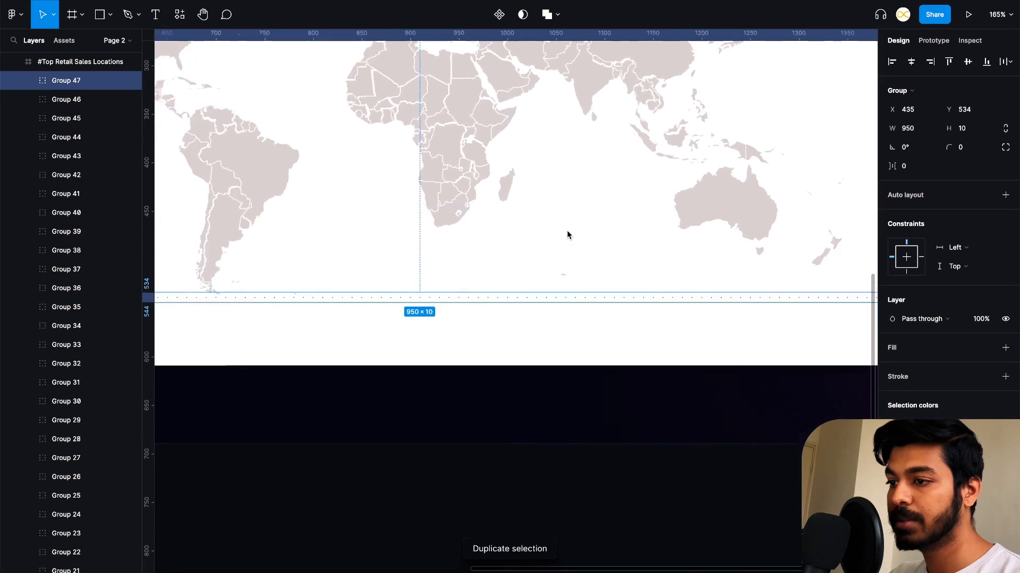
- Preview the Demo frame as a prototype to check the hover pins on the map, and return to the canvas
scroll(567, 231, "left", 5)
scroll(534, 234, "down", 4)
scroll(533, 234, "up", 2)
scroll(533, 234, "right", 1)
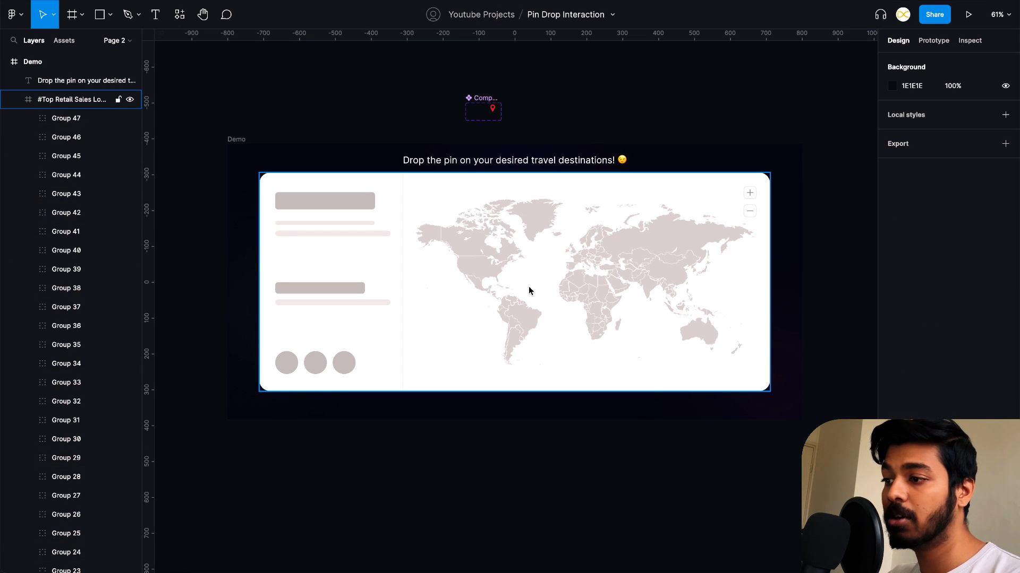
left_click(238, 139)
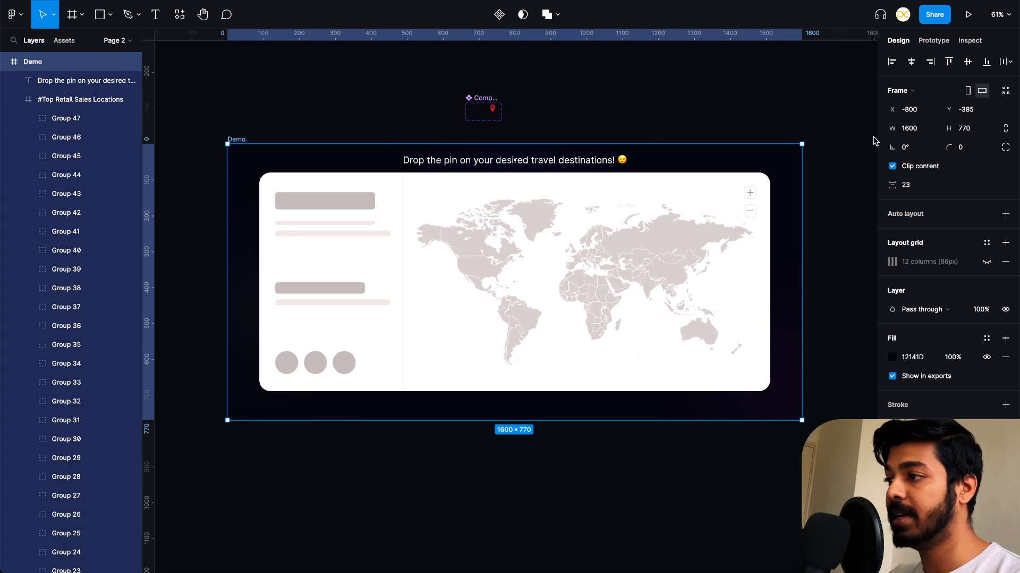
left_click(969, 18)
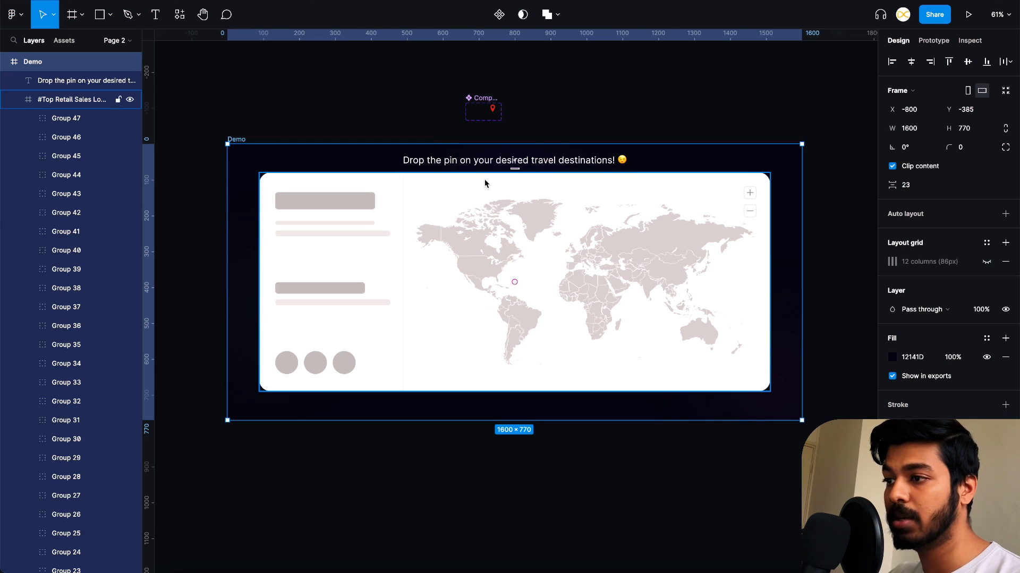
left_click(482, 85)
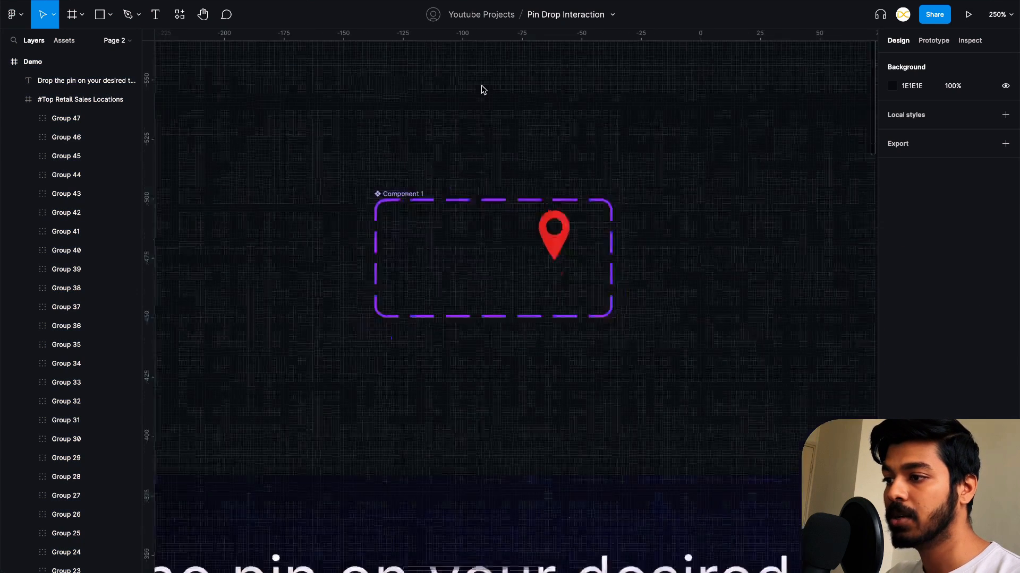
- Add two more variants to the Component 1 set
scroll(481, 85, "up", 1)
scroll(481, 85, "right", 1)
scroll(481, 85, "down", 1)
left_click(362, 175)
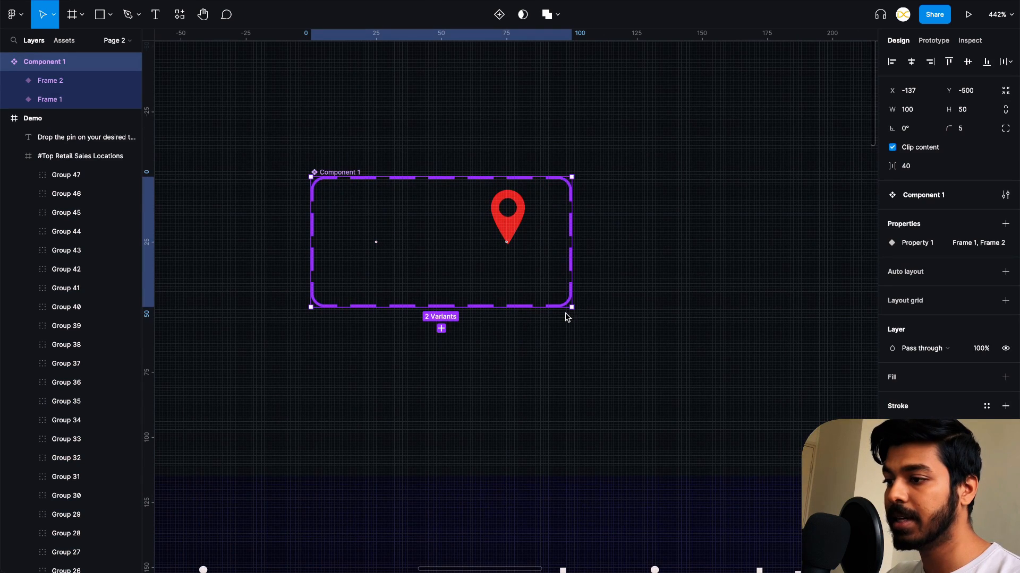
left_click(441, 329)
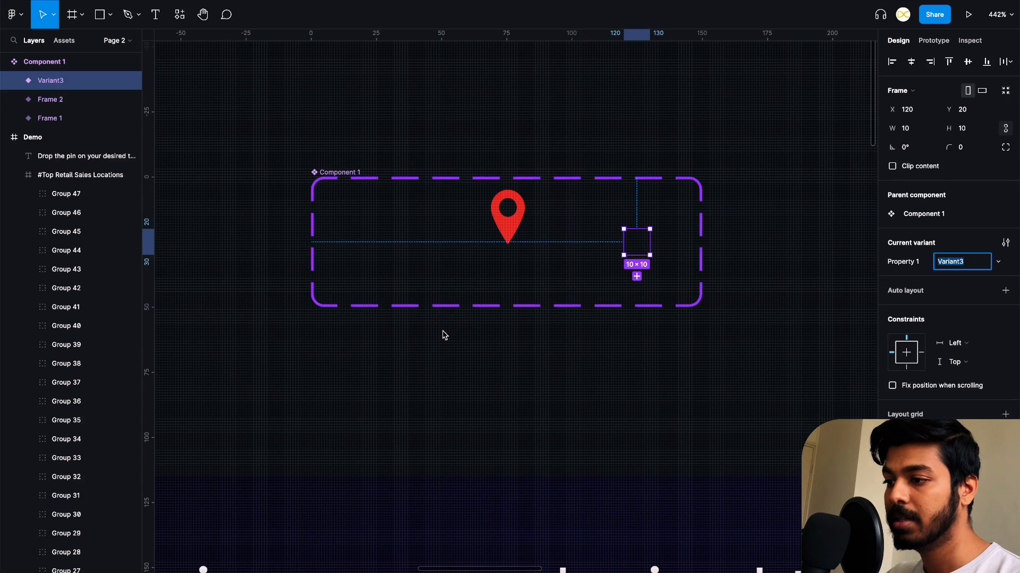
left_click(344, 174)
left_click(507, 330)
left_click(626, 384)
- Paste the pin path into Variant3 and set its layer opacity to 100%
scroll(534, 241, "right", 2)
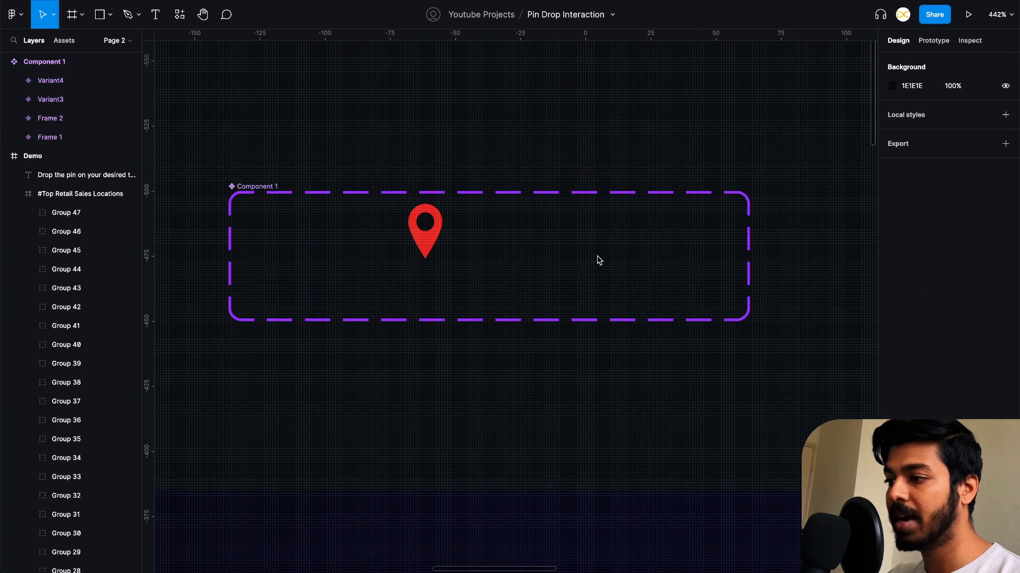
left_click(552, 262)
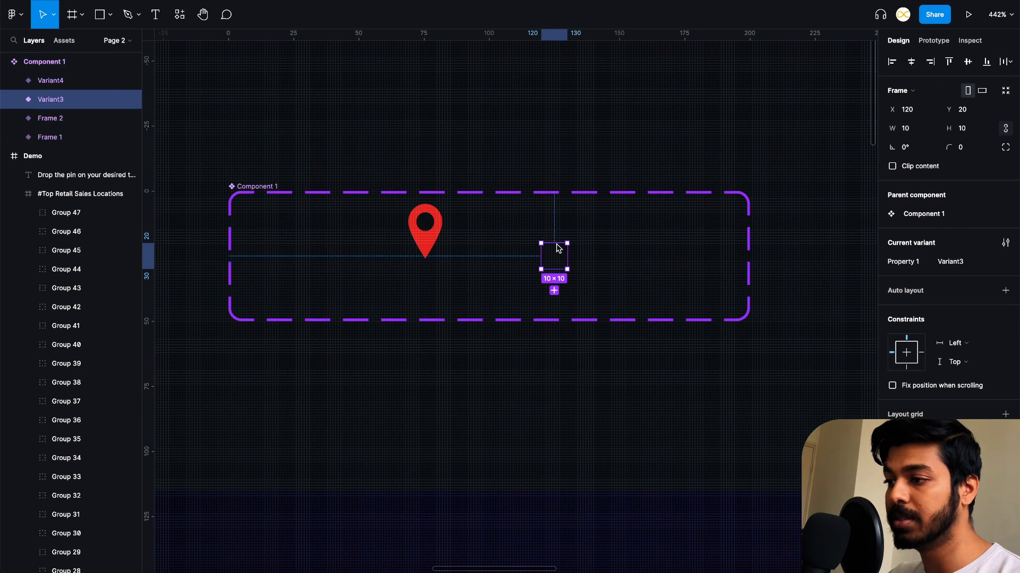
key("ctrl+v")
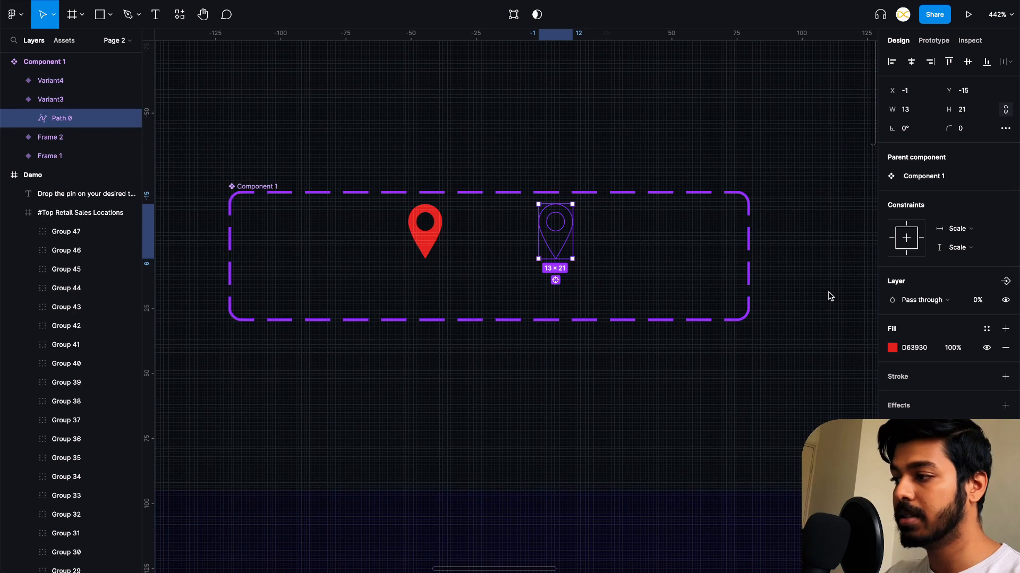
key("0")
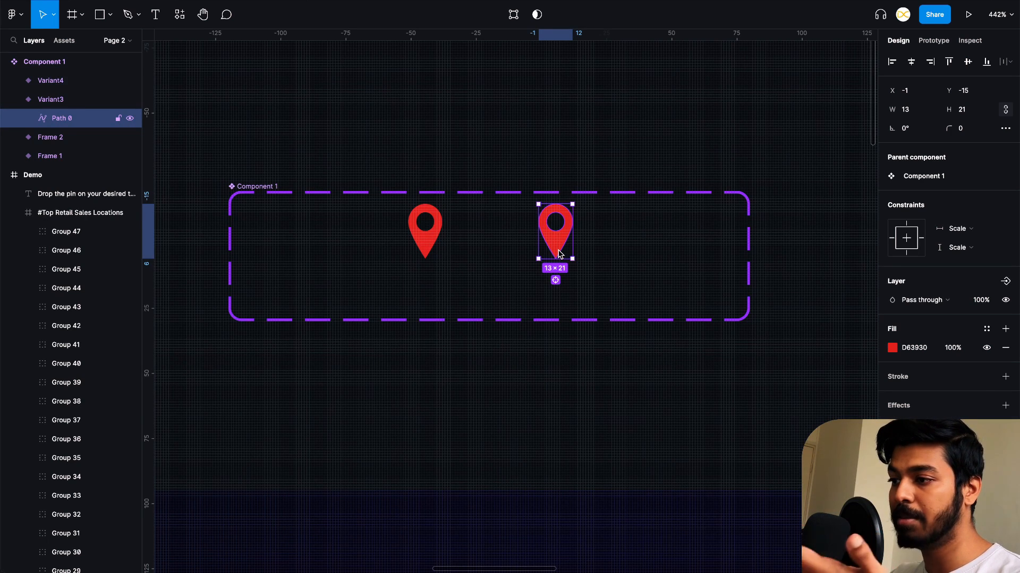
- Raise the pin in Variant3 to Y -23
key("shift+Up")
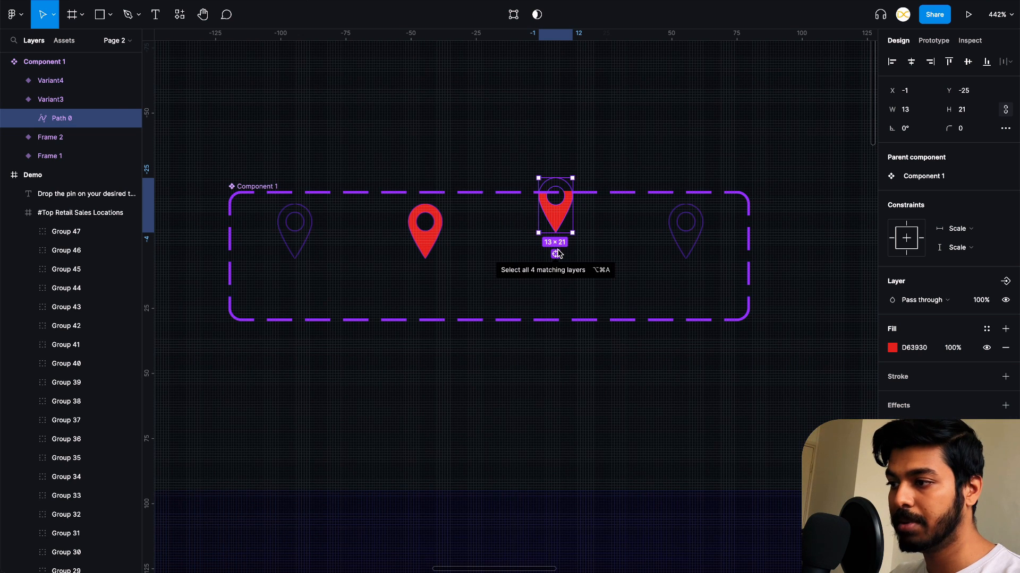
key("Down")
key("Down")
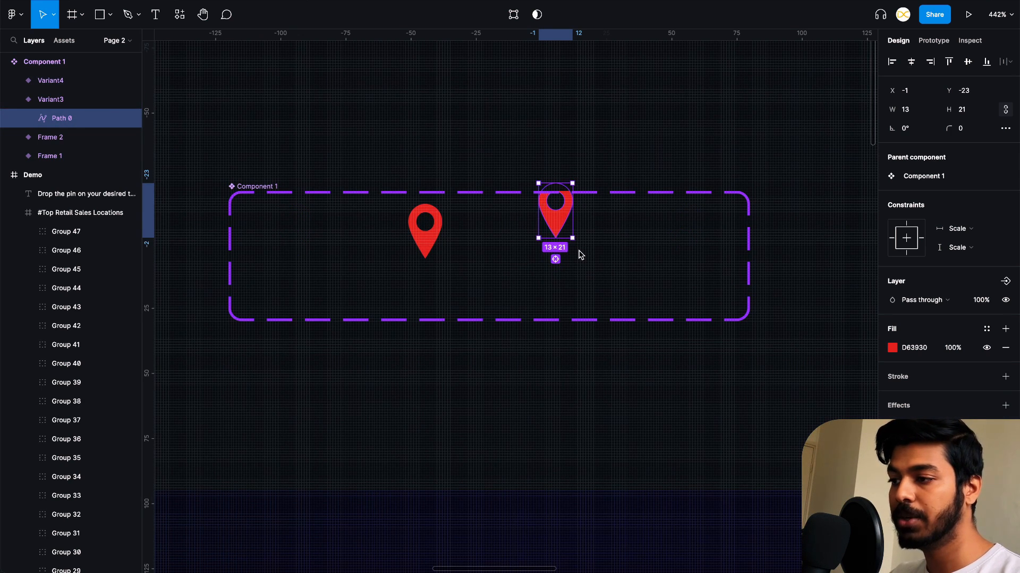
- Select the pin path in Variant4 and set its layer opacity to 100%, leaving it at Y -15
left_click(688, 252)
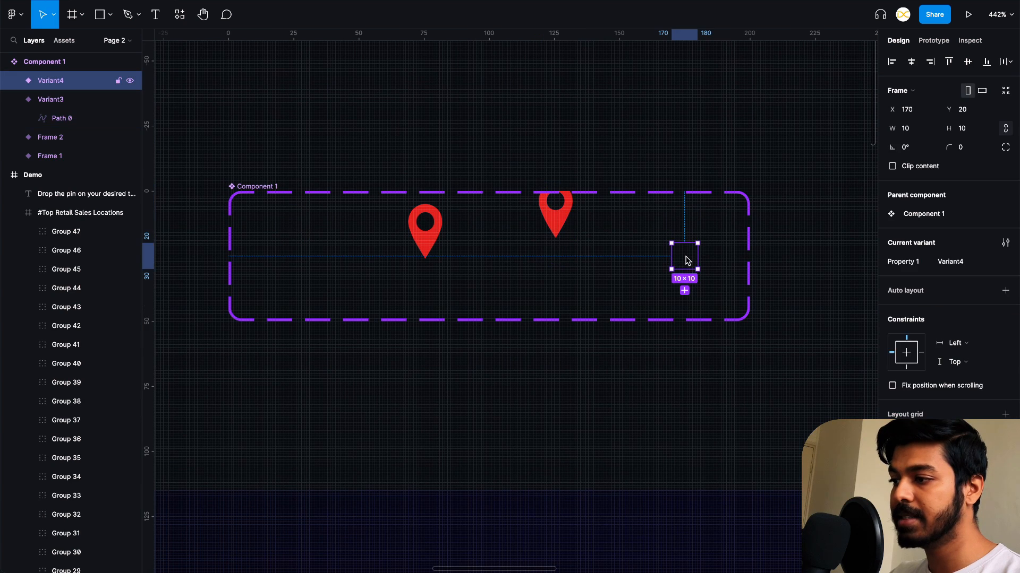
left_click(688, 251)
key("0")
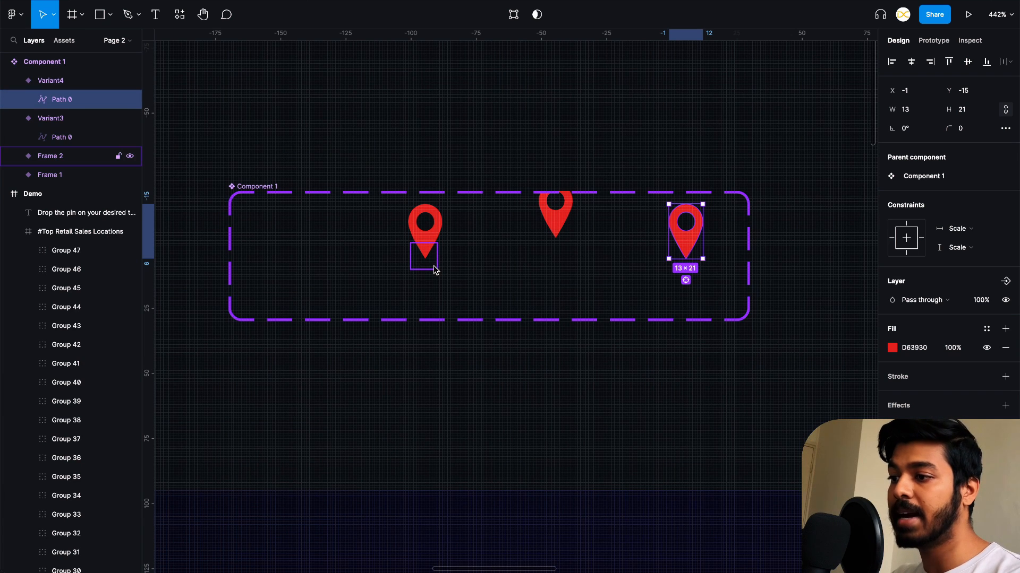
- Add an on-click interaction from Frame 2 that changes to Variant3, using Smart animate, Bouncy, 200ms
left_click(933, 41)
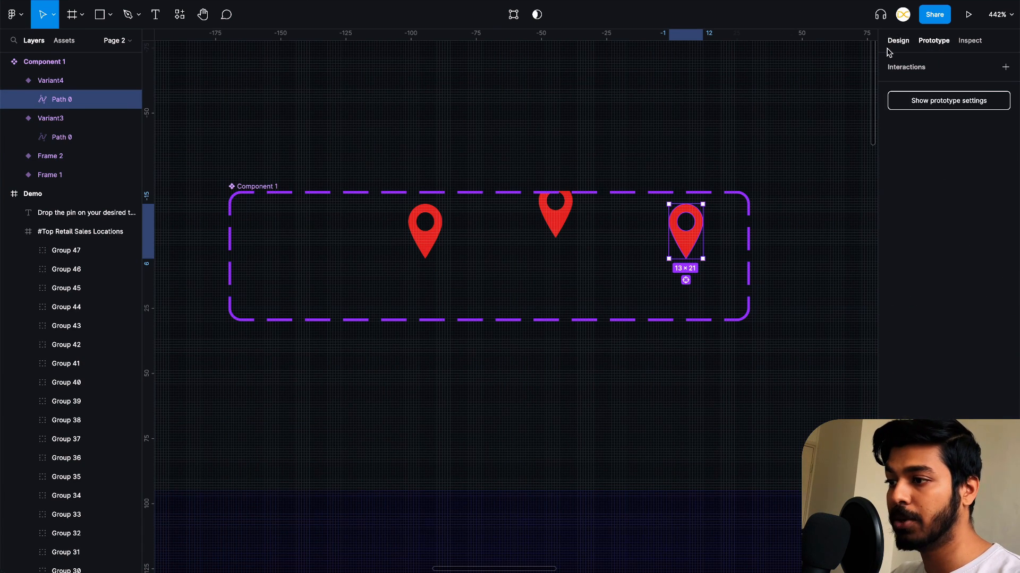
left_click(431, 265)
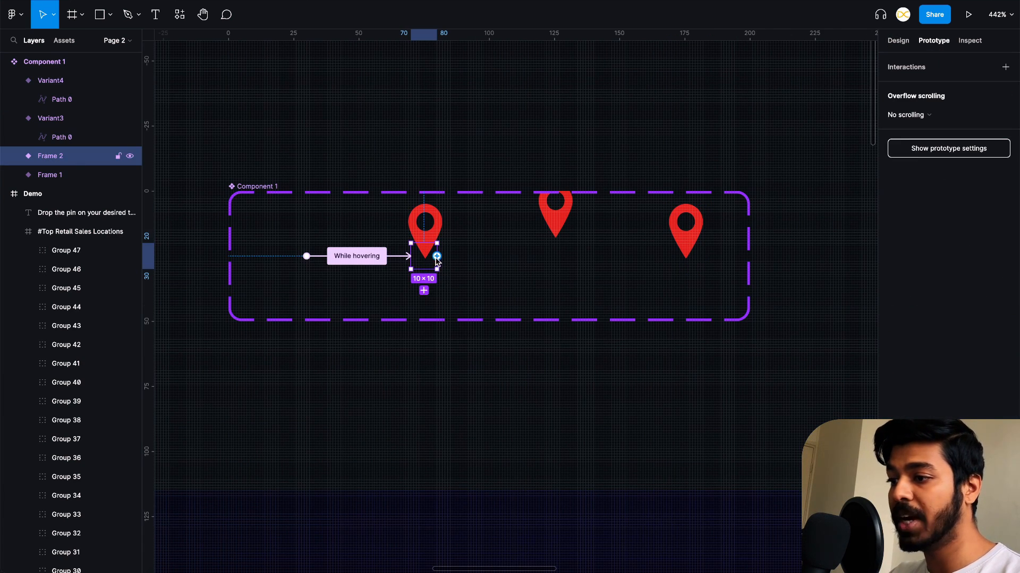
left_click_drag(436, 257, 552, 259)
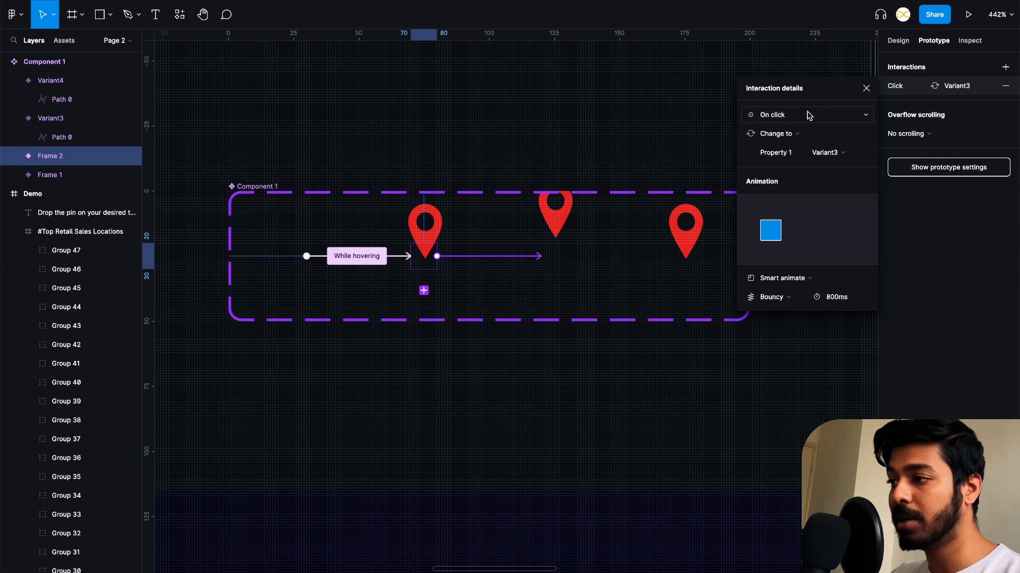
left_click(775, 299)
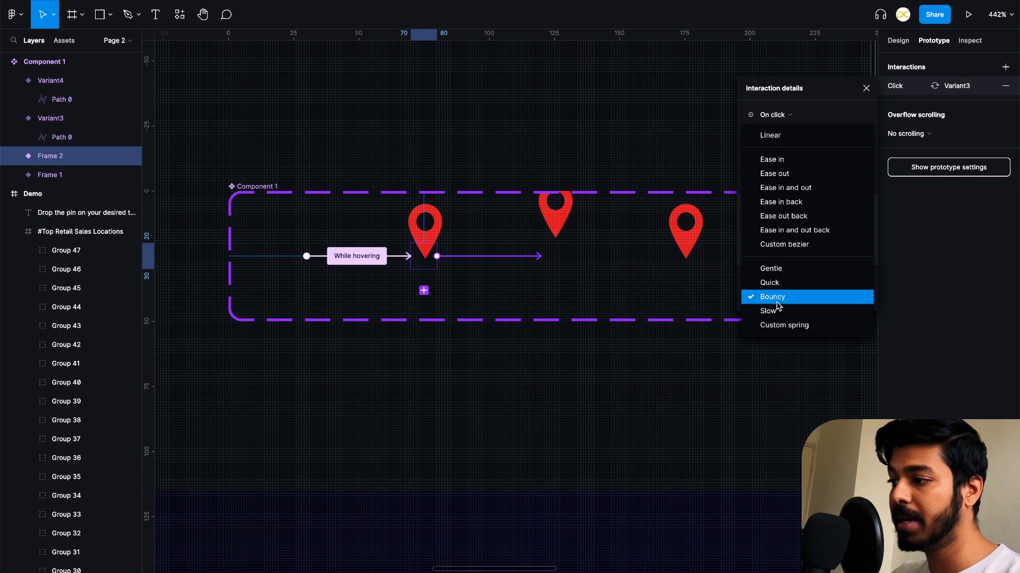
left_click(774, 298)
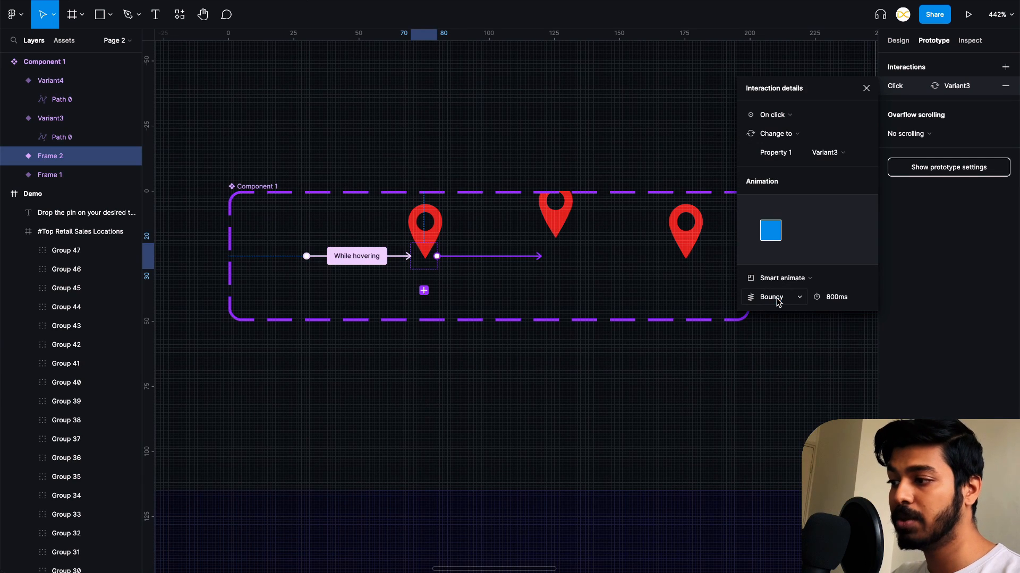
left_click(841, 299)
type("2")
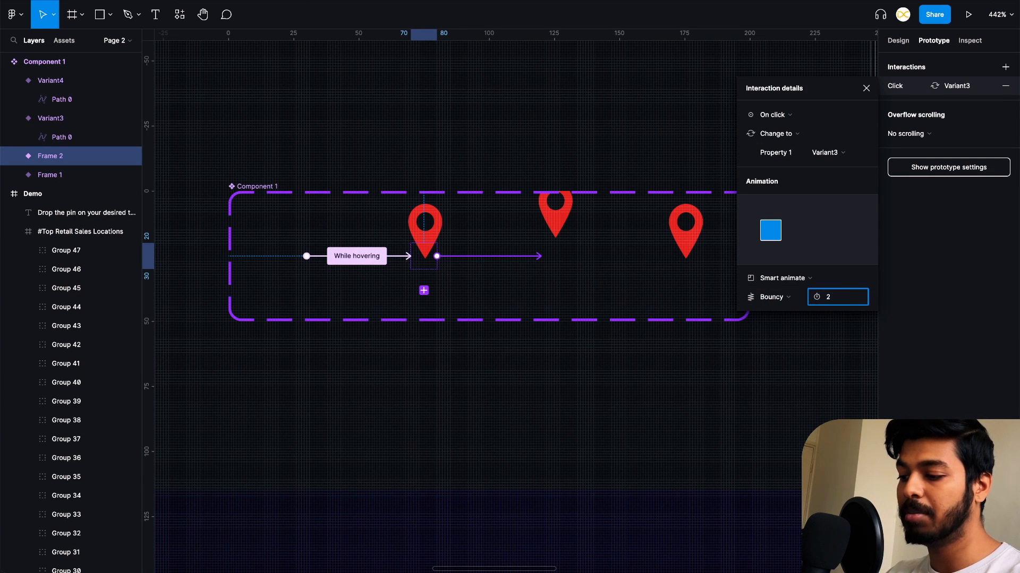
type("50")
key("Return")
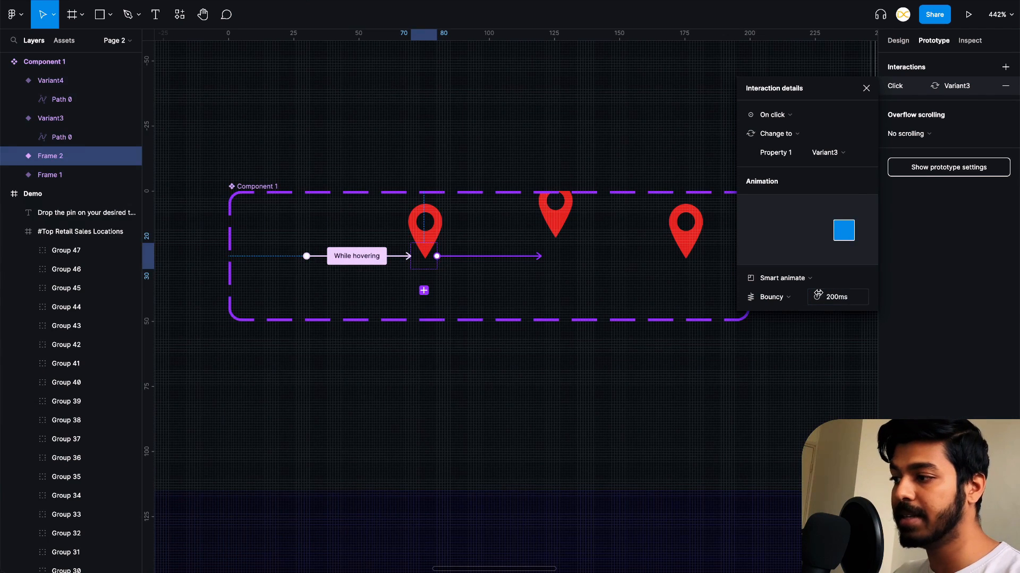
- Add an after-delay interaction of 1ms from Variant3 that changes to Variant4, using Smart animate, Bouncy, 200ms
left_click(556, 263)
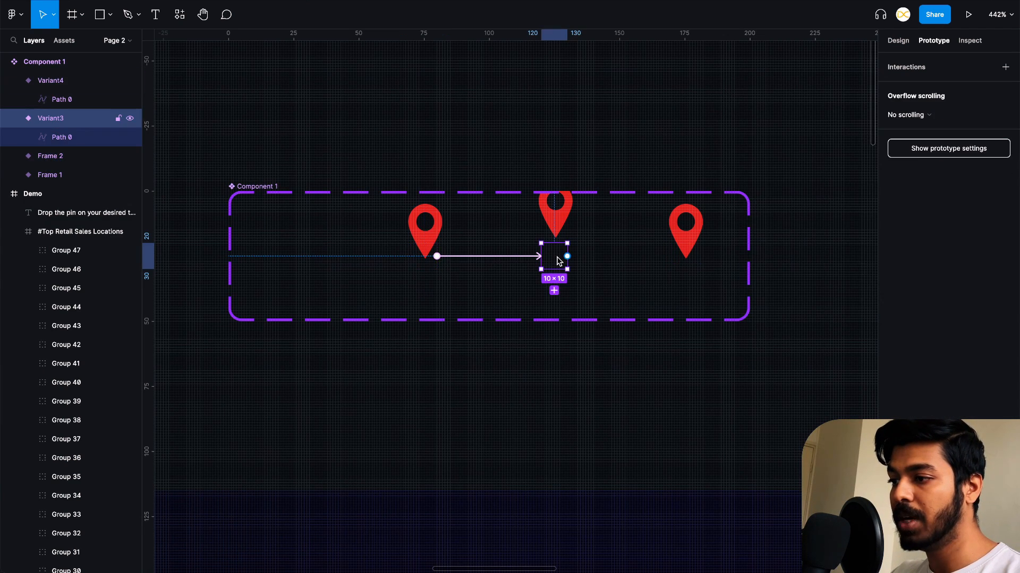
left_click_drag(567, 257, 679, 259)
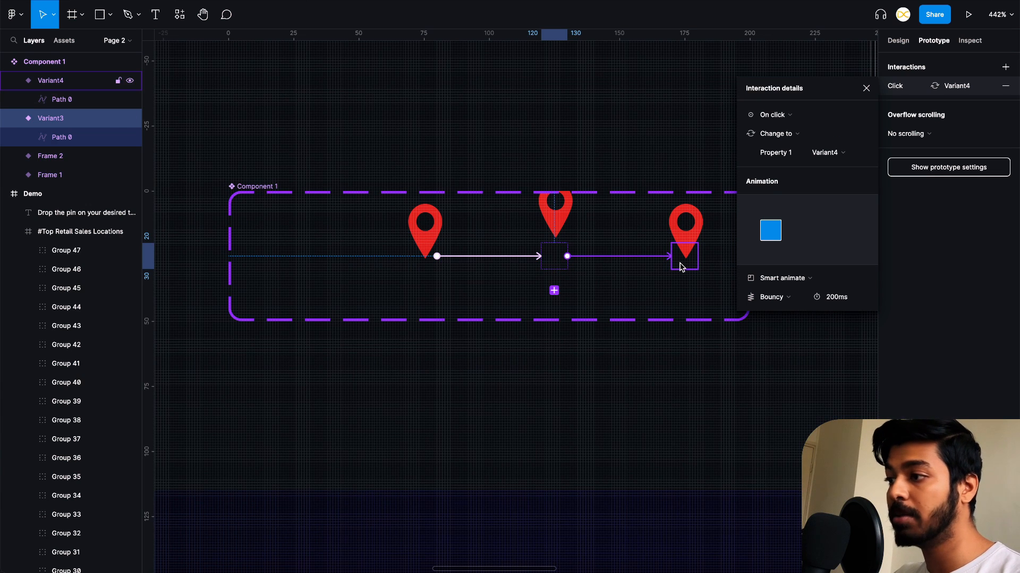
left_click(773, 114)
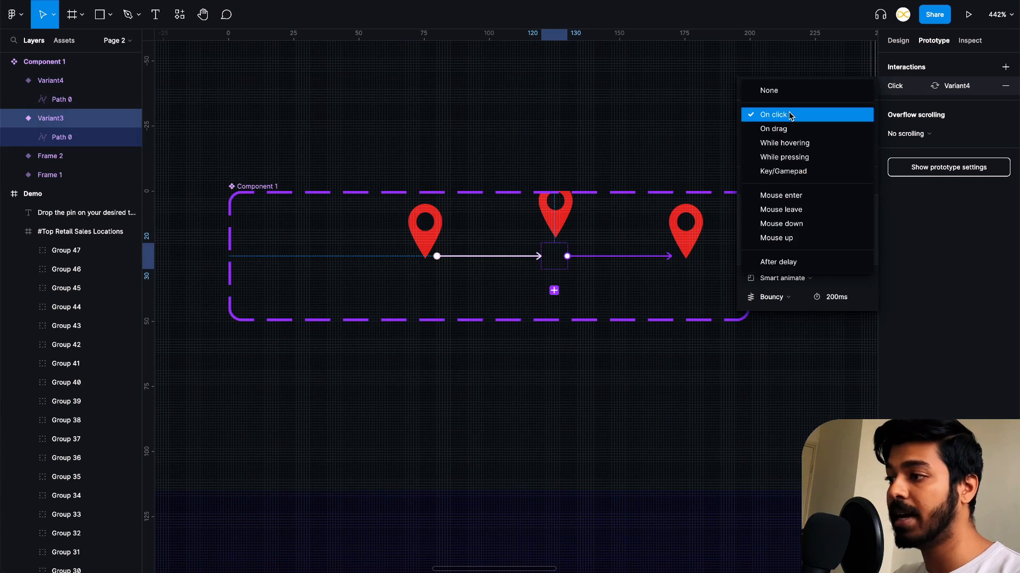
left_click(795, 262)
left_click(844, 115)
type("1ms")
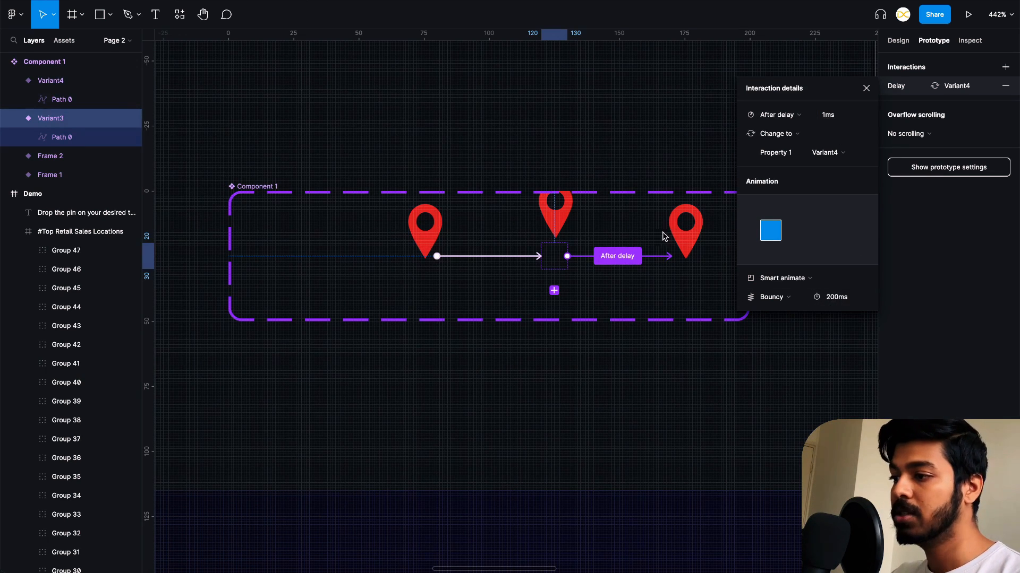
left_click(699, 138)
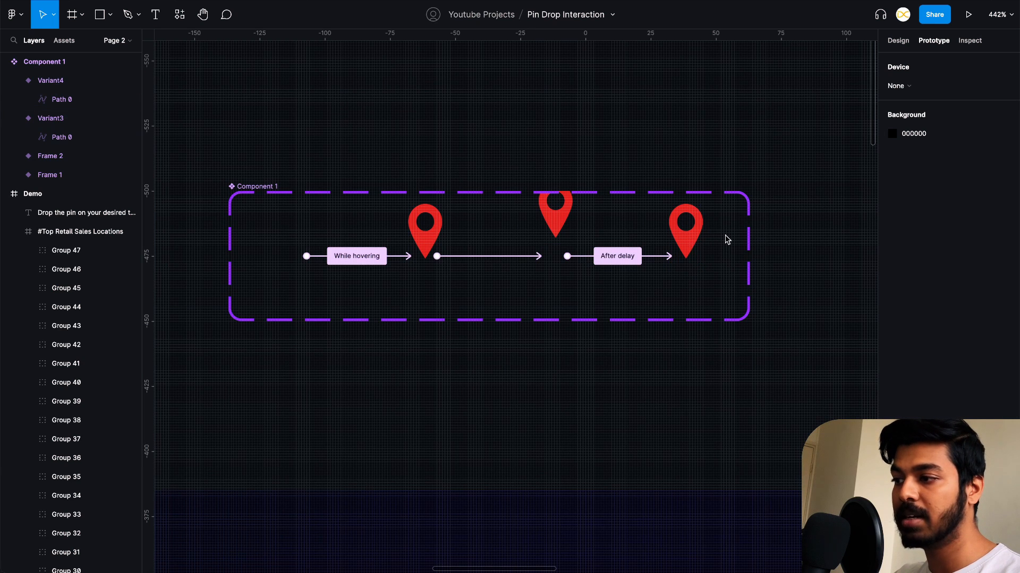
- Present the Demo frame as a prototype and test the interaction by dropping pins on Russia, Greenland, India, Africa and Alaska
scroll(727, 239, "down", 10, "ctrl")
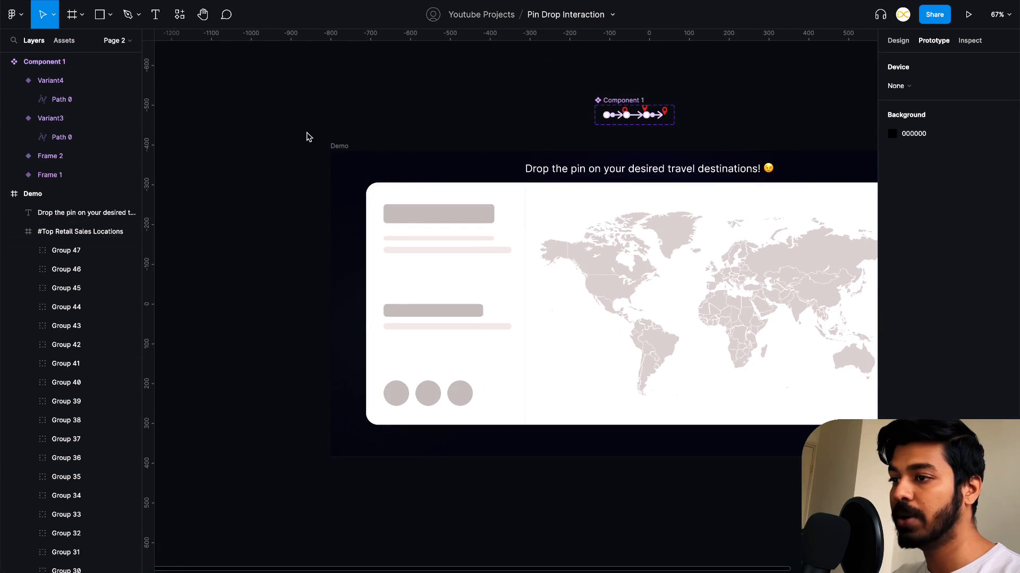
left_click(338, 147)
left_click(967, 13)
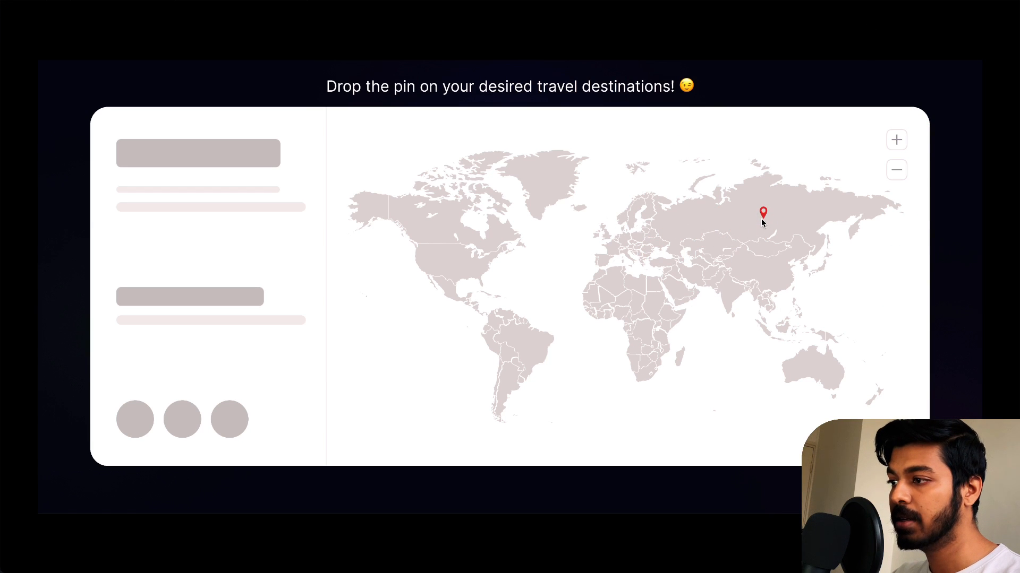
left_click(761, 217)
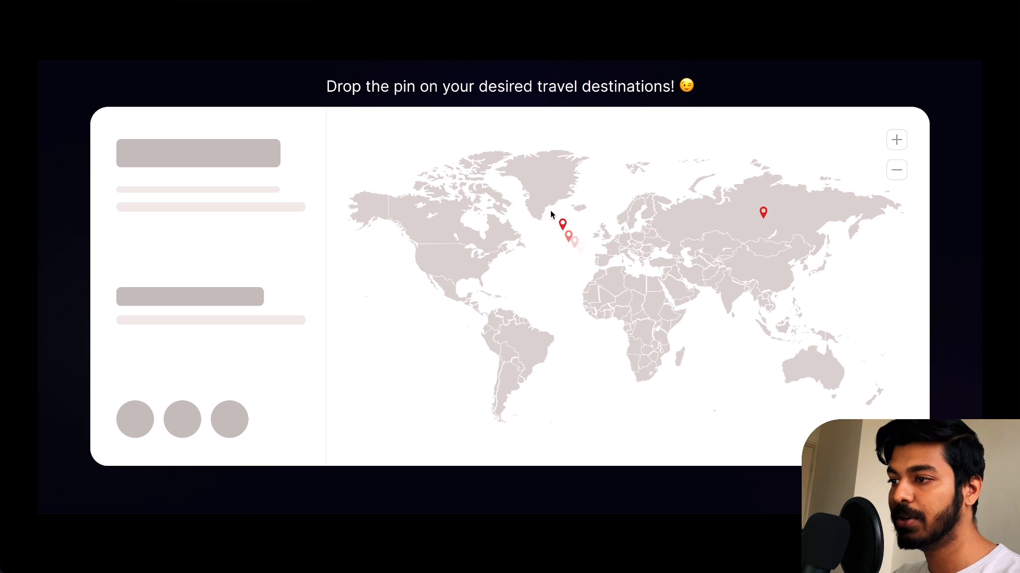
left_click(544, 180)
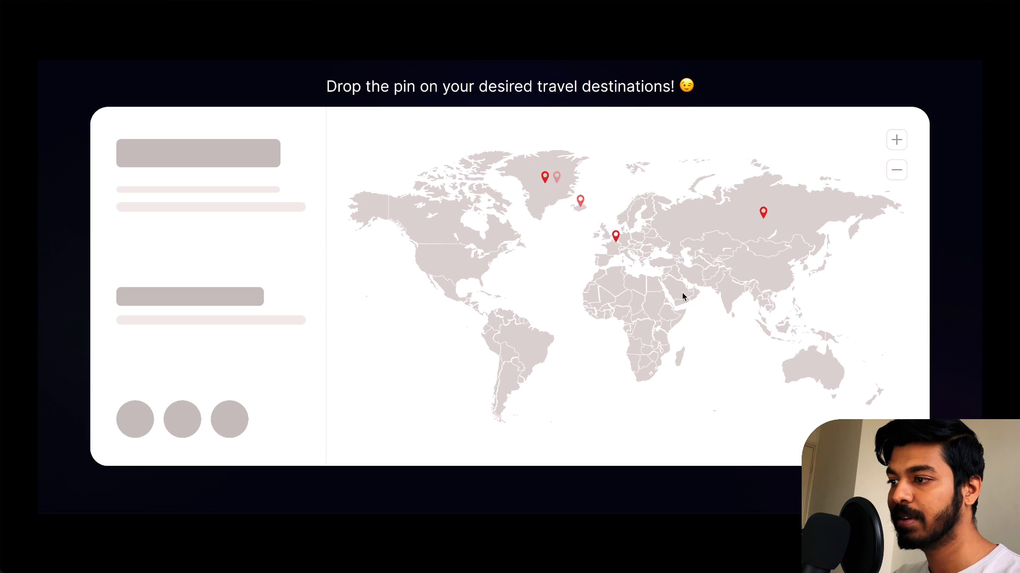
left_click(727, 290)
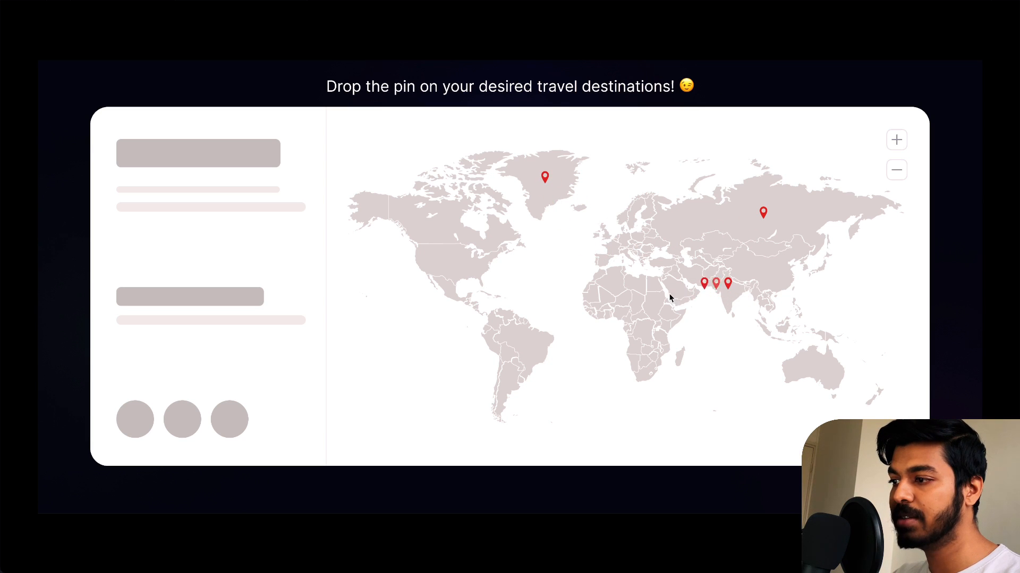
left_click(635, 299)
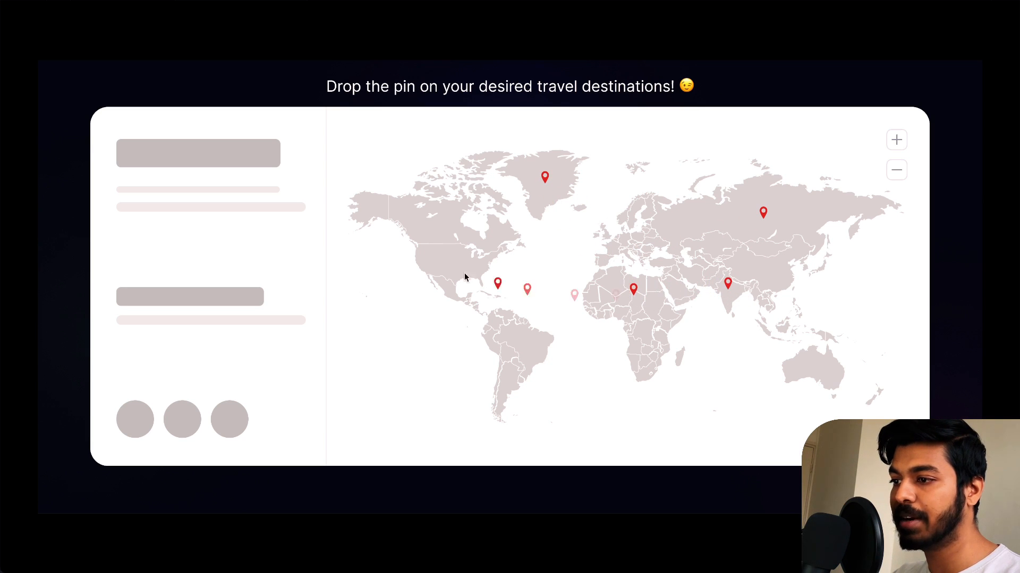
left_click(365, 204)
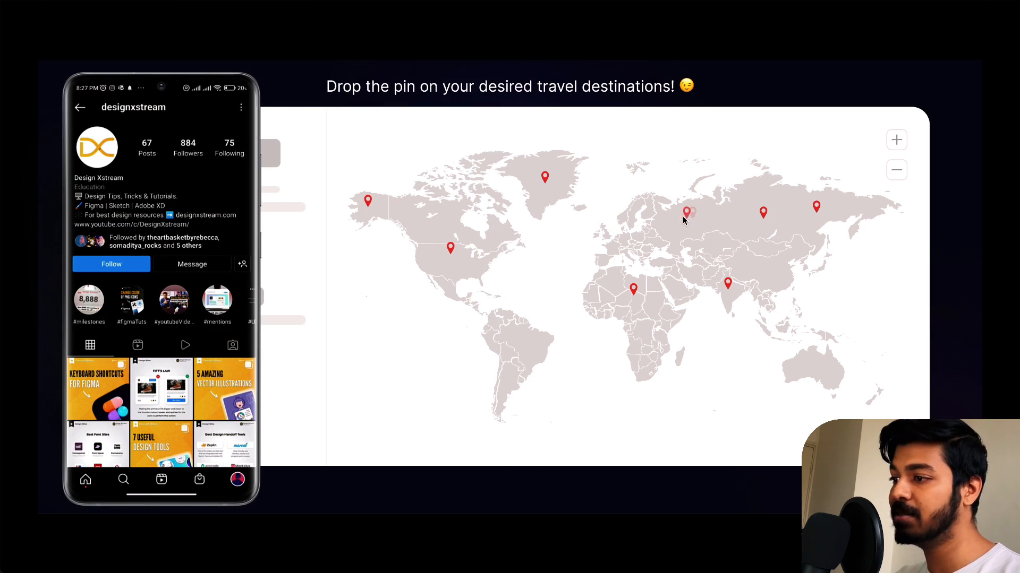
left_click(683, 217)
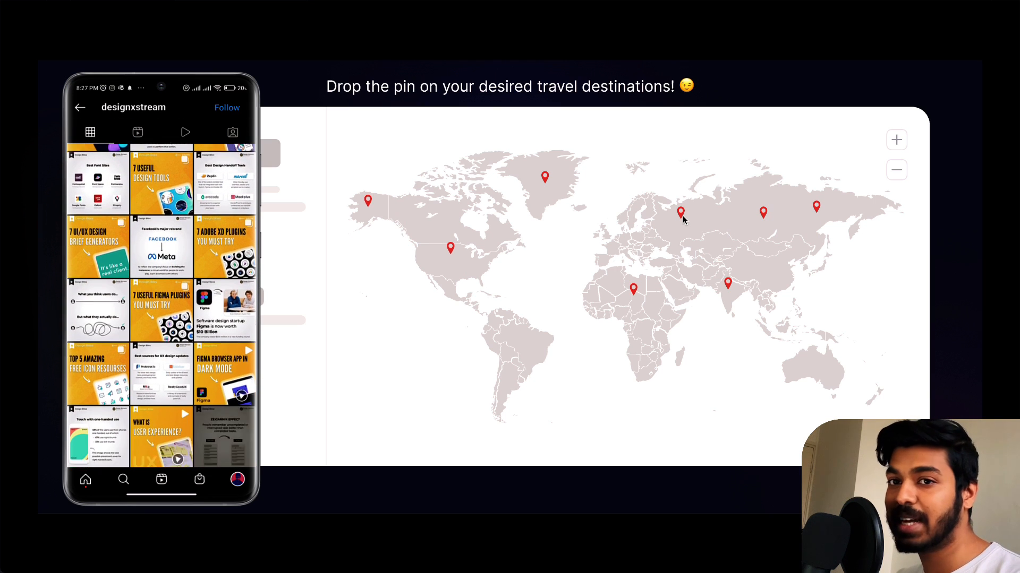